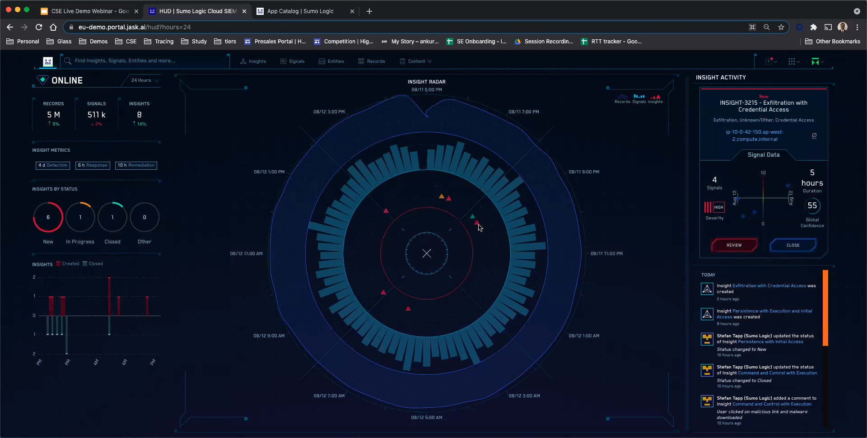
Step: Check the dashboard's available time ranges and inspect the insight markers on the Insight Radar
left_click(144, 82)
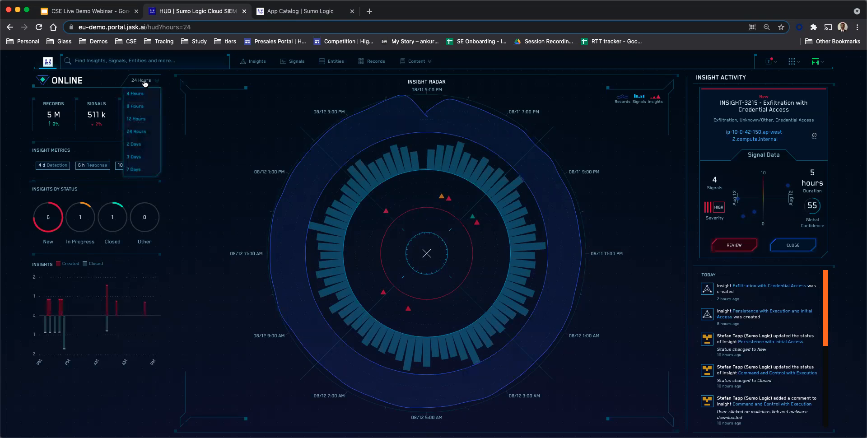
left_click(170, 110)
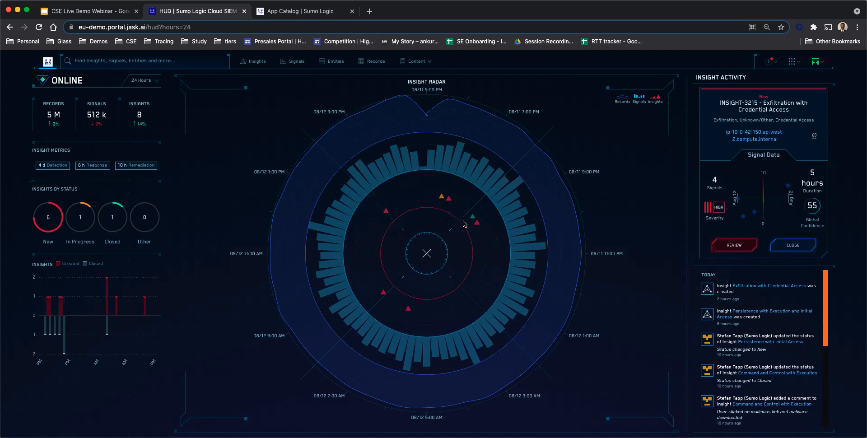
mouse_move(472, 220)
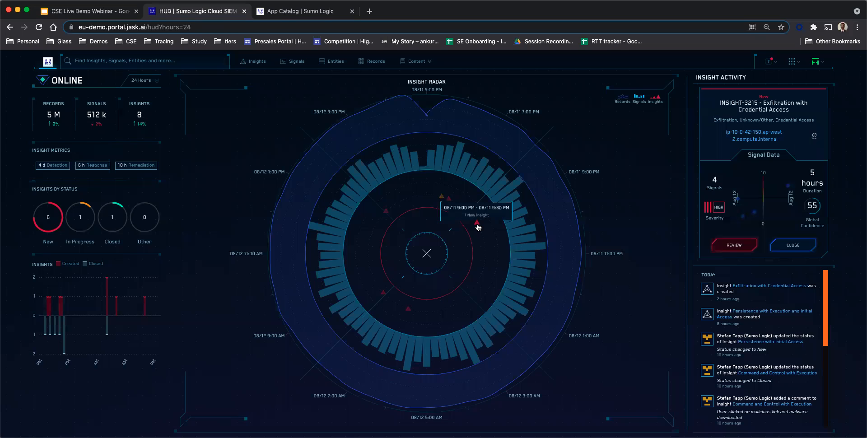
mouse_move(443, 200)
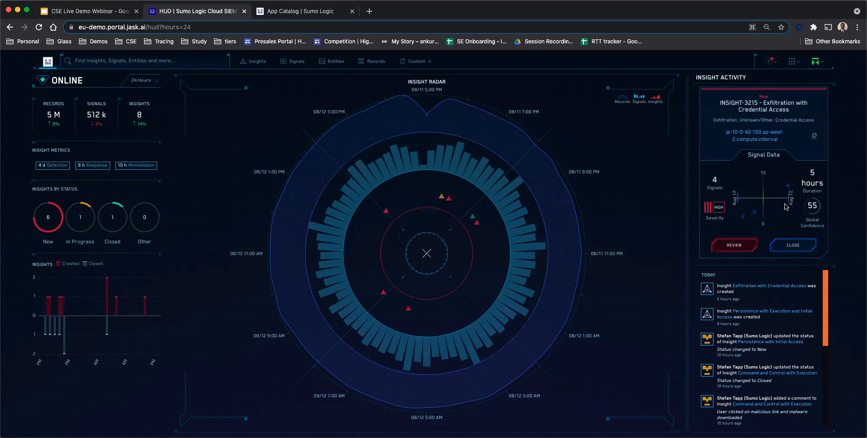
Step: Review the signal data of INSIGHT-3215 and read through the recent insight activity feed
mouse_move(755, 213)
mouse_move(789, 190)
scroll(782, 324, "down", 1)
scroll(780, 322, "down", 10)
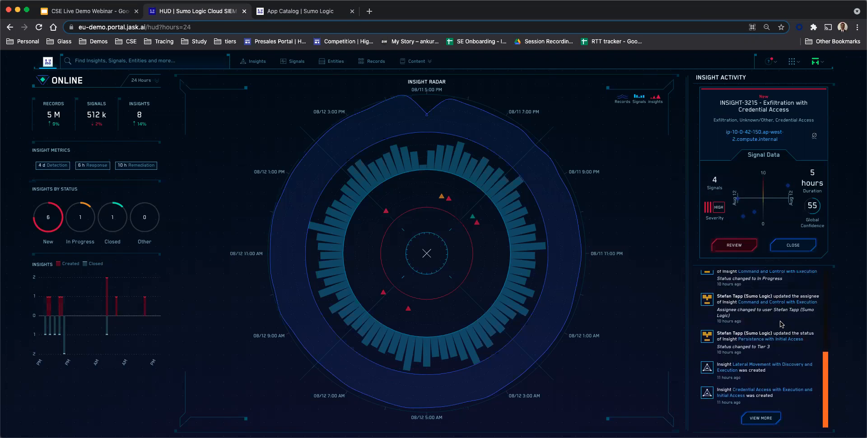
scroll(782, 324, "up", 10)
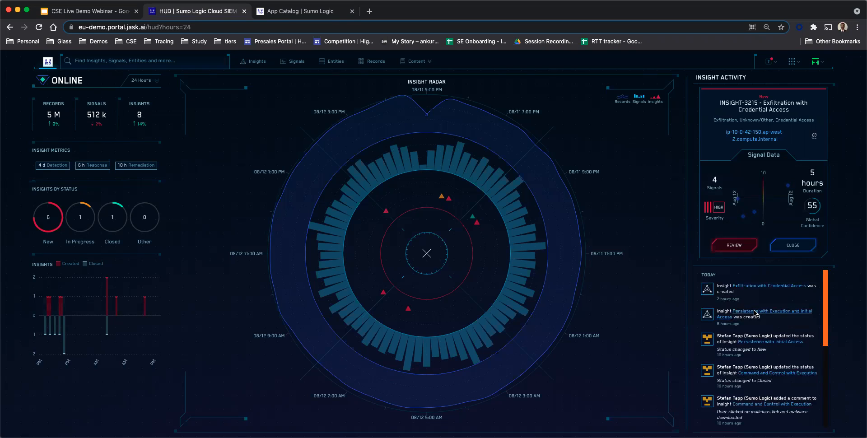
Step: Open the Insights page and preview the list view before returning to the board view
left_click(257, 64)
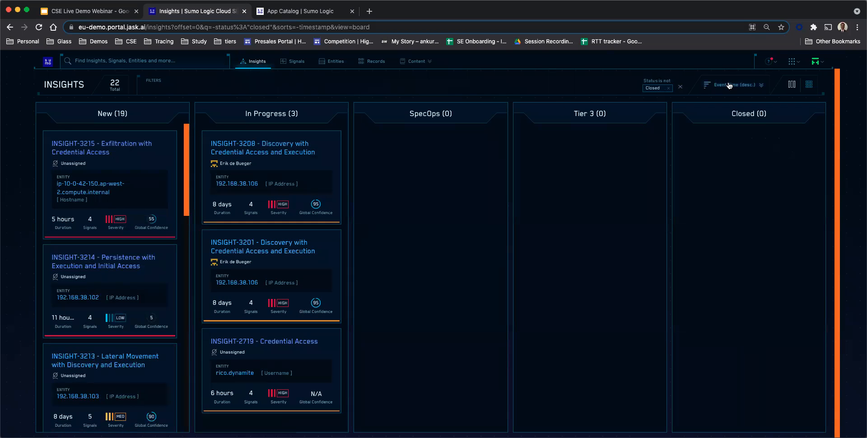
left_click(809, 85)
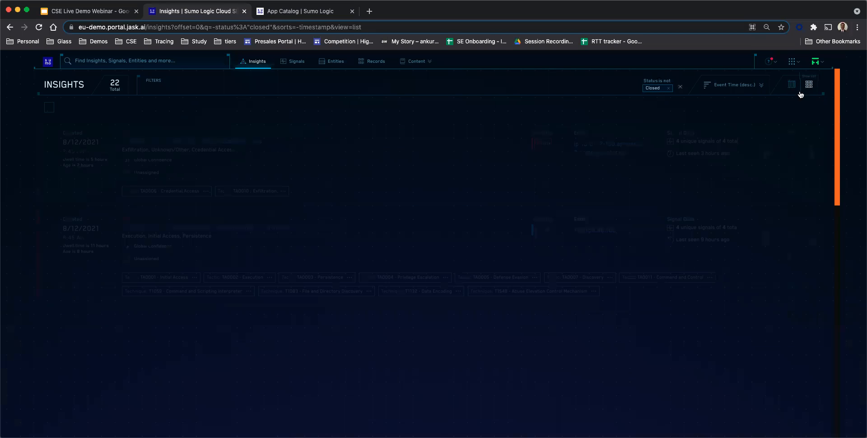
left_click(797, 86)
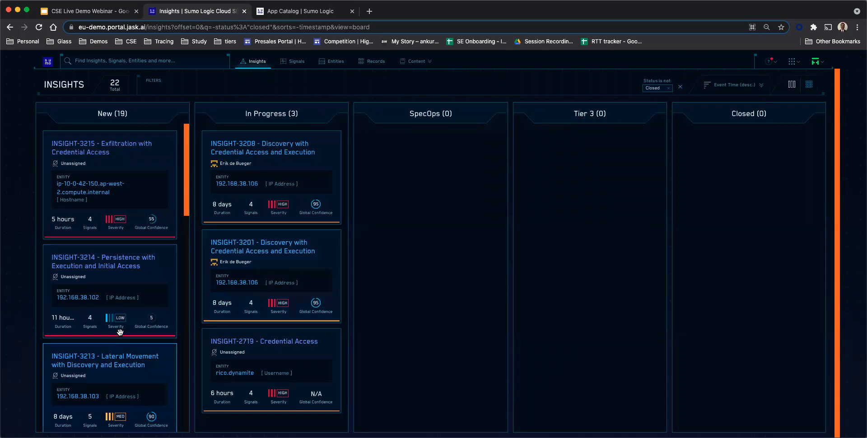
Step: Move INSIGHT-3214 - Persistence with Execution and Initial Access from New to Tier 3 on the board
left_click_drag(120, 278, 599, 159)
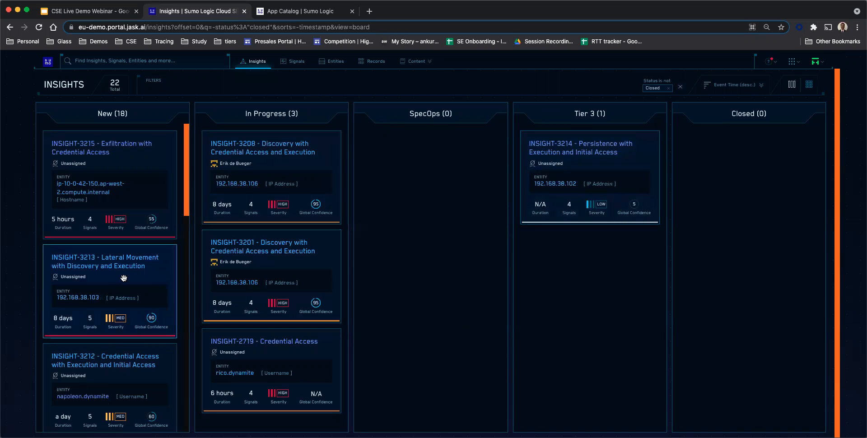
Step: Find INSIGHT-3206 - Persistence with Initial Access among the New insights and open its details
scroll(123, 278, "down", 5)
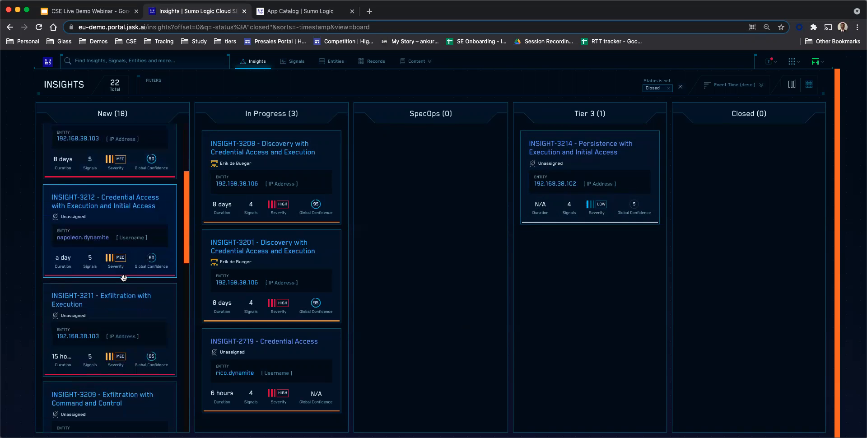
scroll(124, 278, "down", 6)
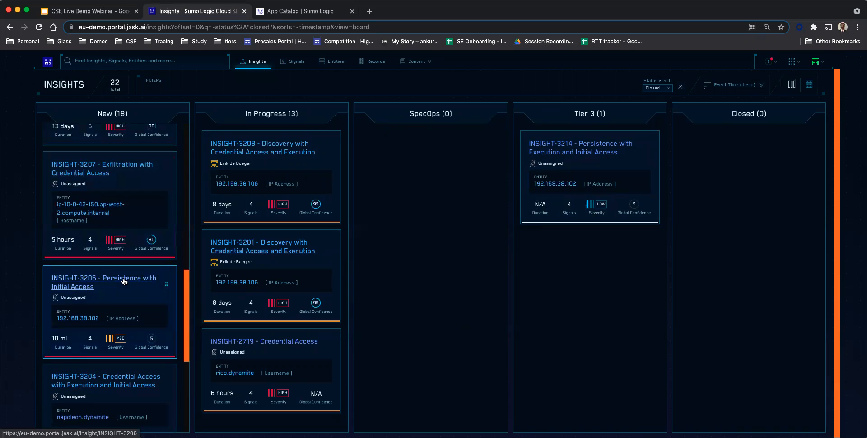
scroll(124, 281, "down", 4)
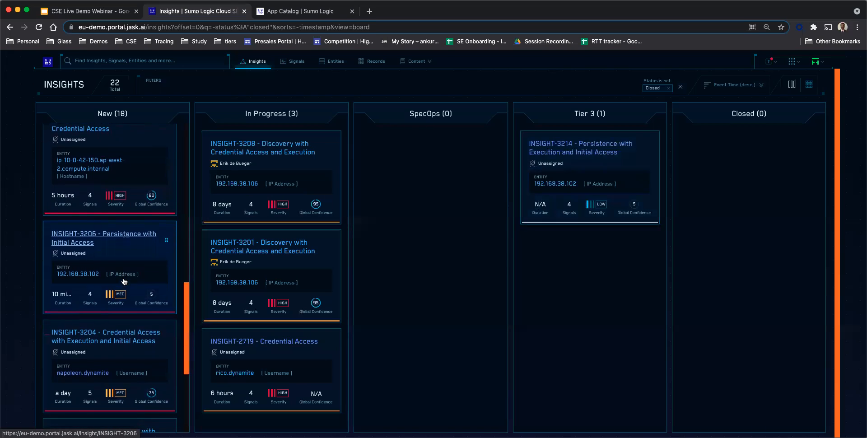
scroll(123, 278, "up", 2)
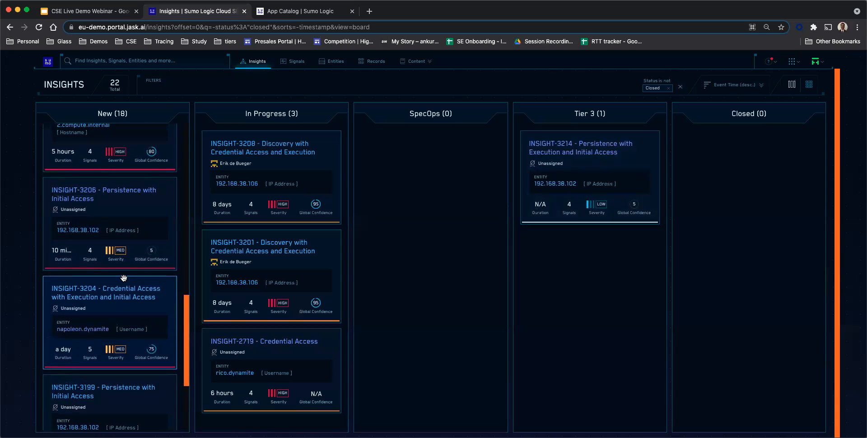
scroll(124, 278, "up", 1)
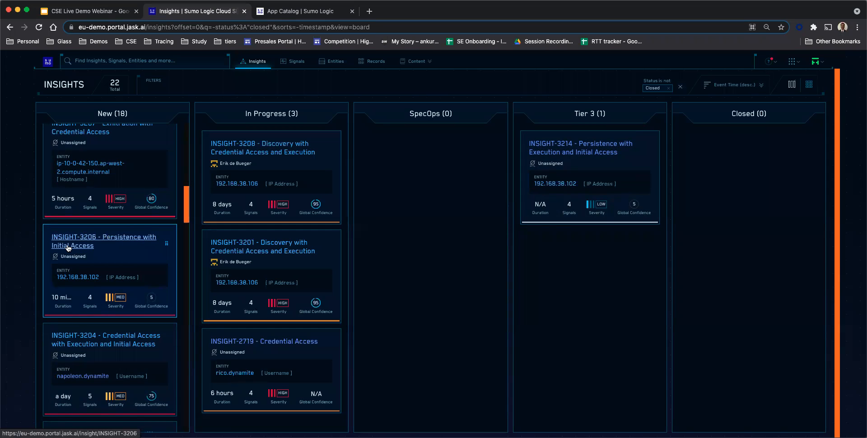
left_click(134, 239)
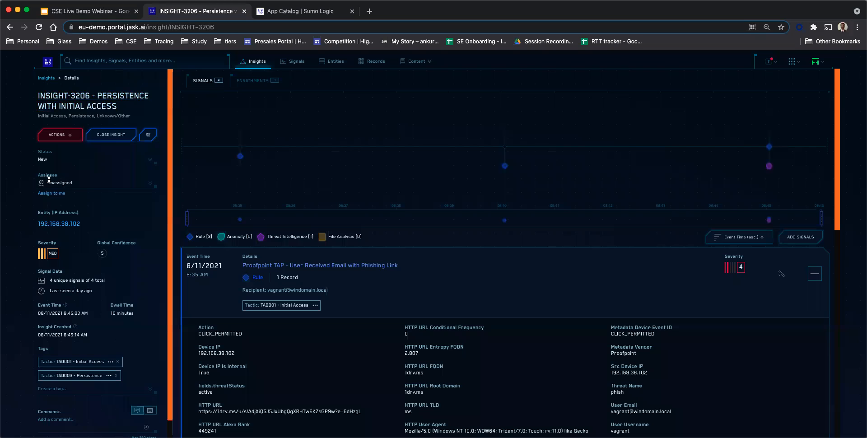
Step: Check the assignee choices for INSIGHT-3206 and review its signal data and entity summary
left_click(68, 183)
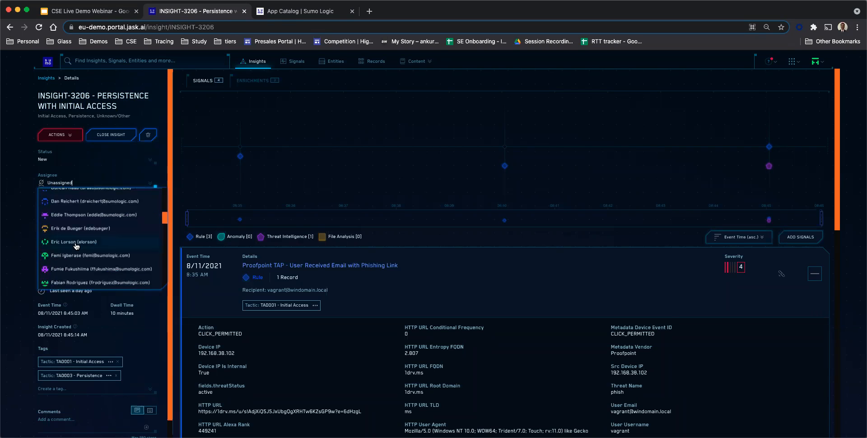
left_click(16, 228)
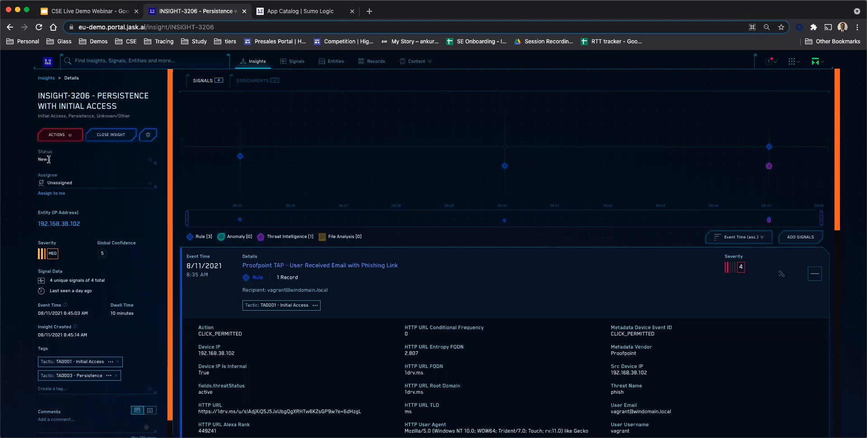
scroll(39, 163, "down", 1)
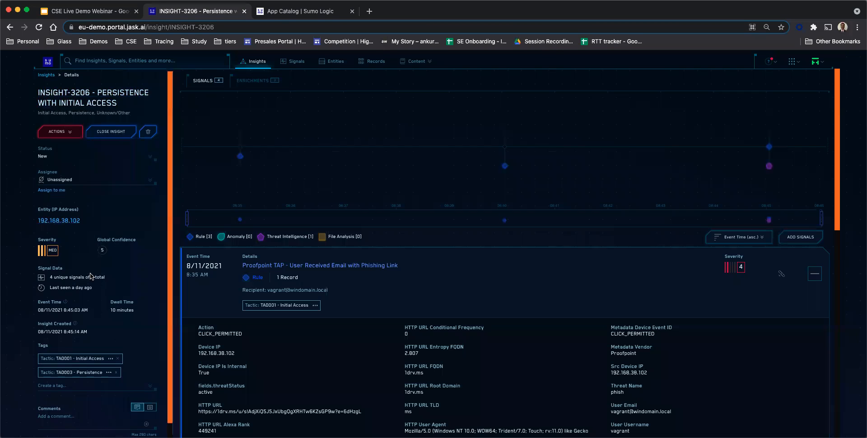
left_click_drag(52, 277, 101, 277)
left_click(104, 276)
mouse_move(40, 224)
Step: Review the insight's signals, from the Proofpoint phishing link through the Check Point, CrowdStrike and Threat Intel detections
scroll(466, 289, "down", 2)
scroll(467, 290, "down", 2)
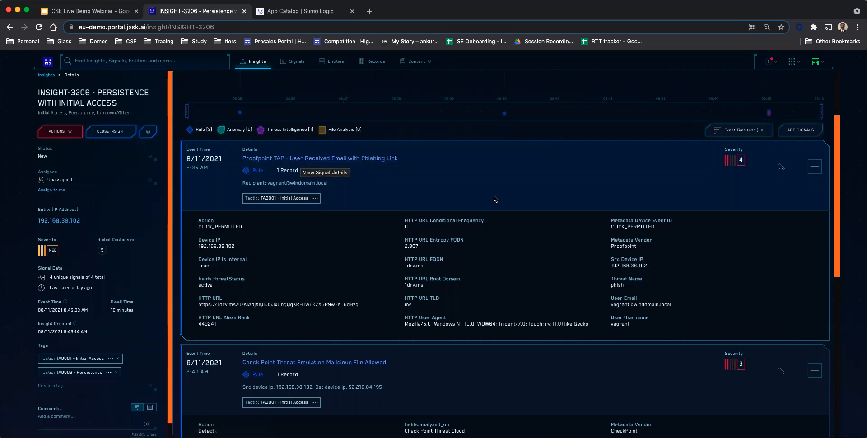
scroll(495, 199, "down", 5)
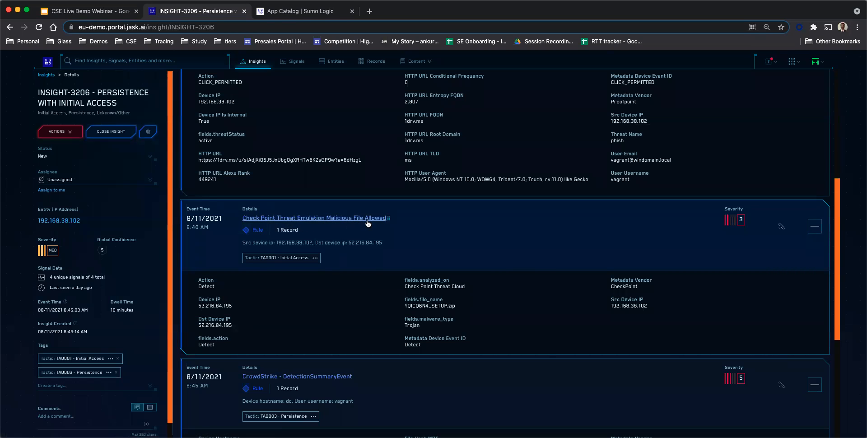
scroll(473, 234, "down", 4)
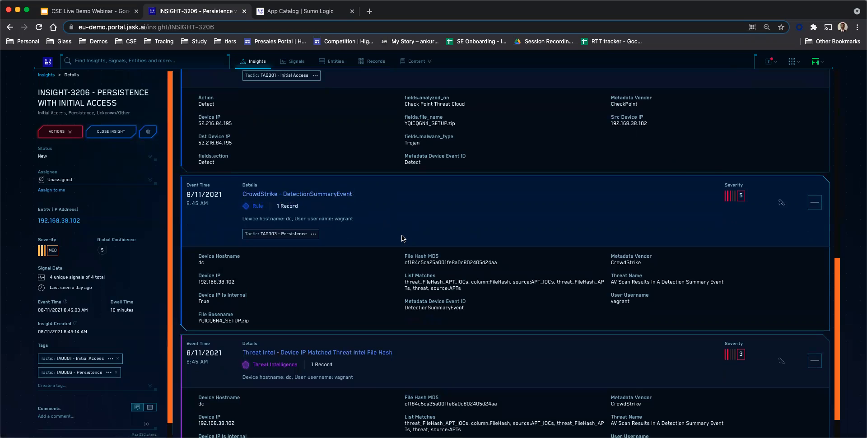
scroll(403, 239, "down", 1)
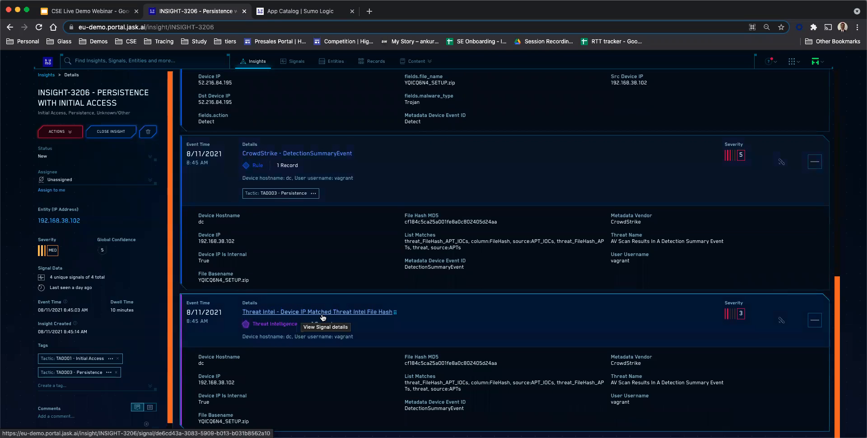
scroll(506, 317, "up", 5)
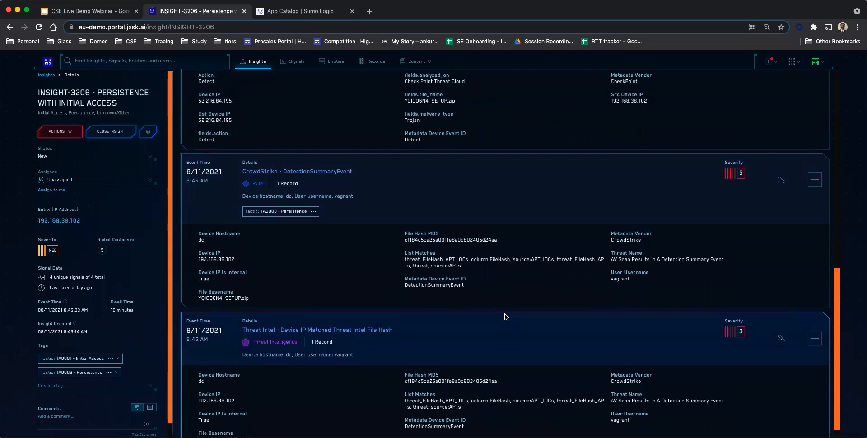
scroll(507, 317, "up", 5)
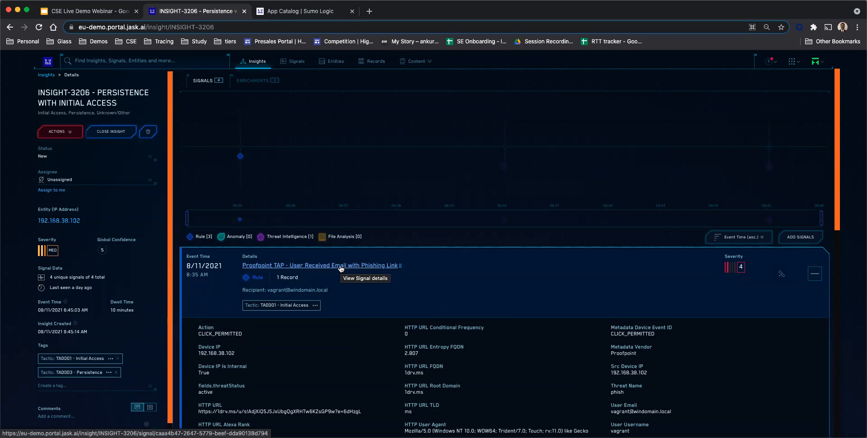
Step: Open the signal Proofpoint TAP - User Received Email with Phishing Link and inspect its match expression
left_click(341, 267)
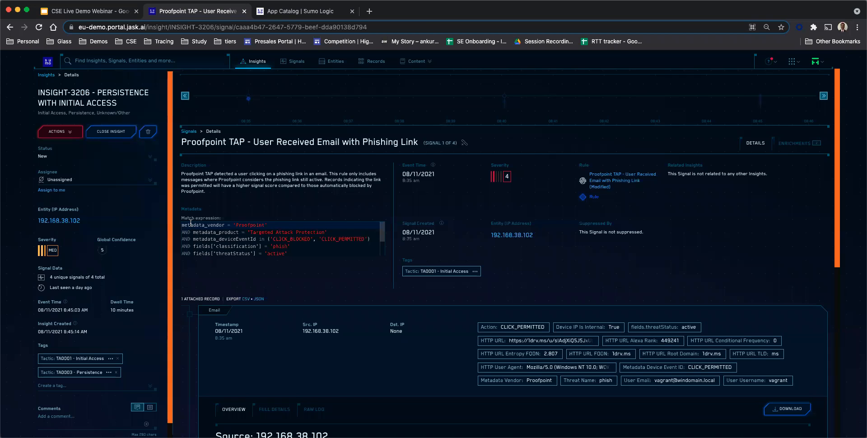
left_click_drag(297, 255, 276, 248)
left_click(276, 251)
Step: Examine the attached email record's overview, including its source, details, mapping and extracted fields
scroll(276, 250, "up", 3)
scroll(556, 265, "down", 4)
scroll(556, 266, "down", 1)
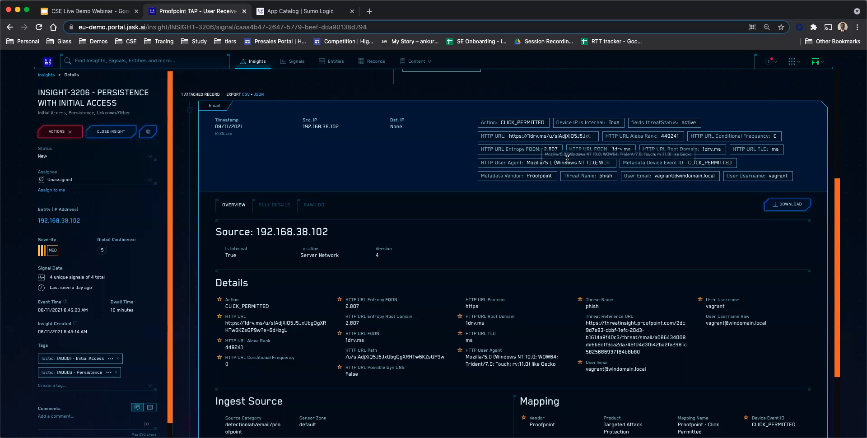
scroll(523, 240, "down", 2)
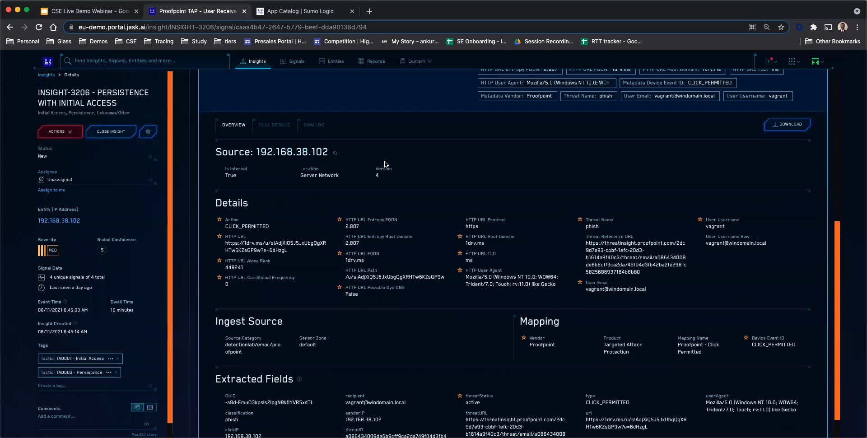
scroll(479, 186, "down", 1)
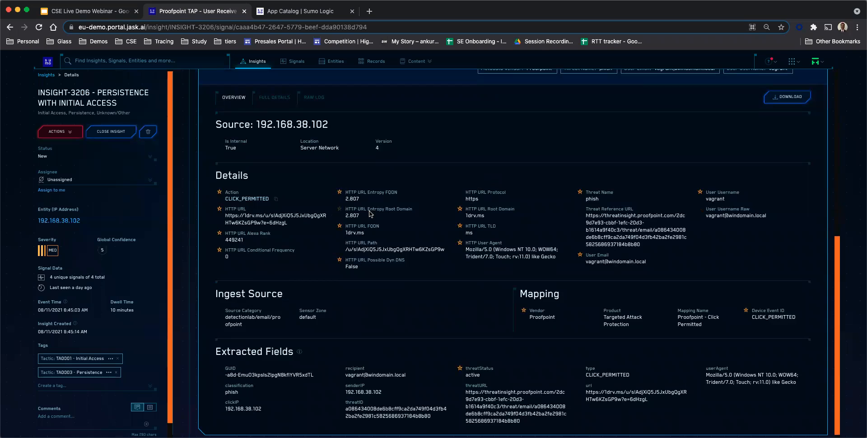
scroll(477, 238, "down", 1)
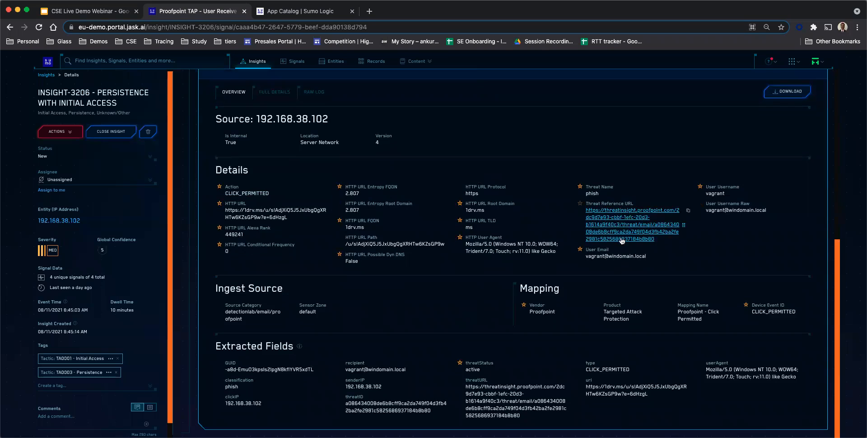
Step: Look through the search options and context actions available for the record's Threat Reference URL
left_click(684, 226)
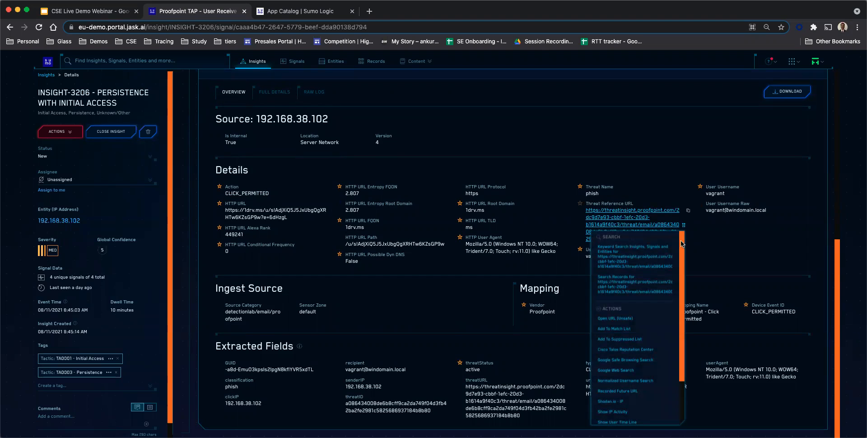
left_click_drag(682, 244, 680, 289)
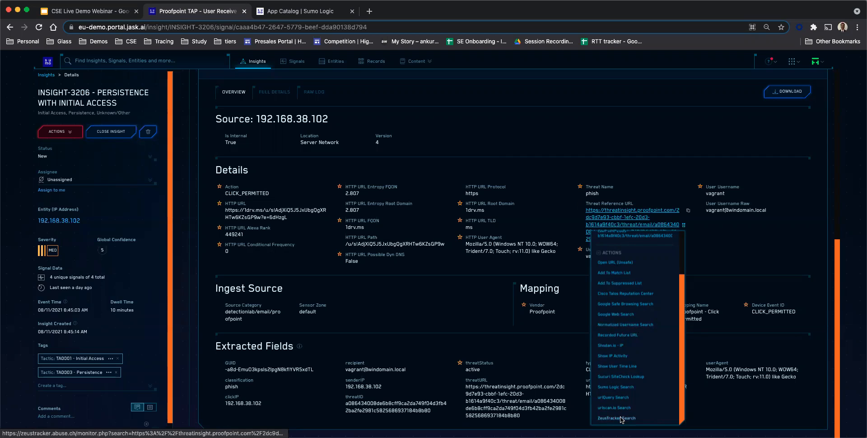
scroll(624, 387, "up", 2)
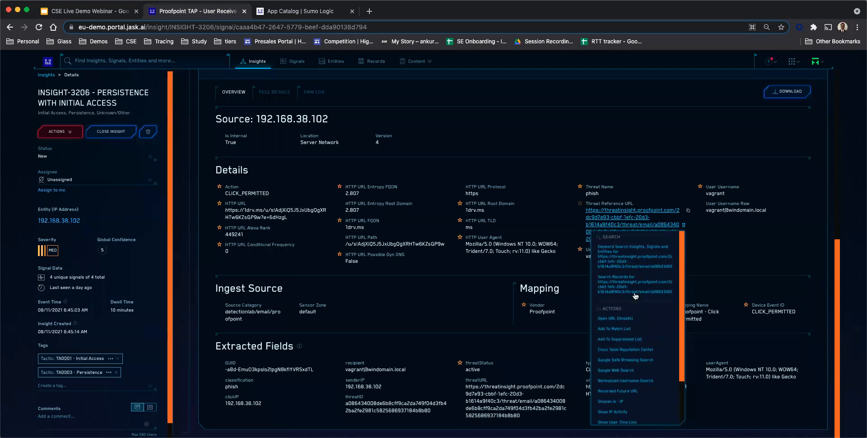
left_click(721, 263)
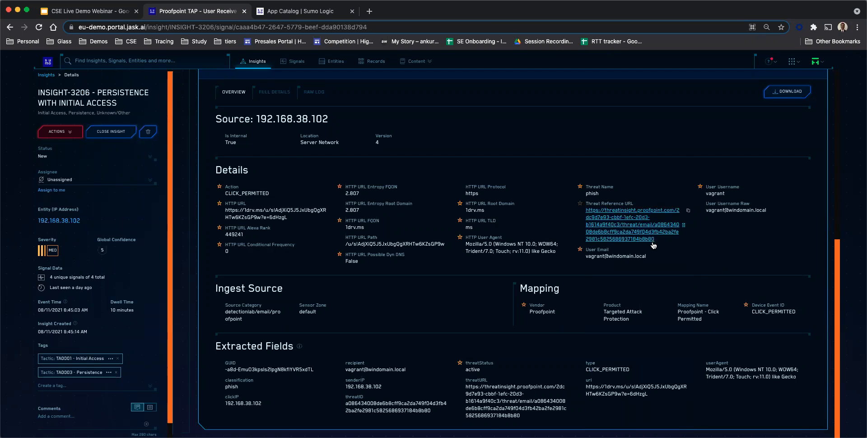
scroll(232, 352, "up", 10)
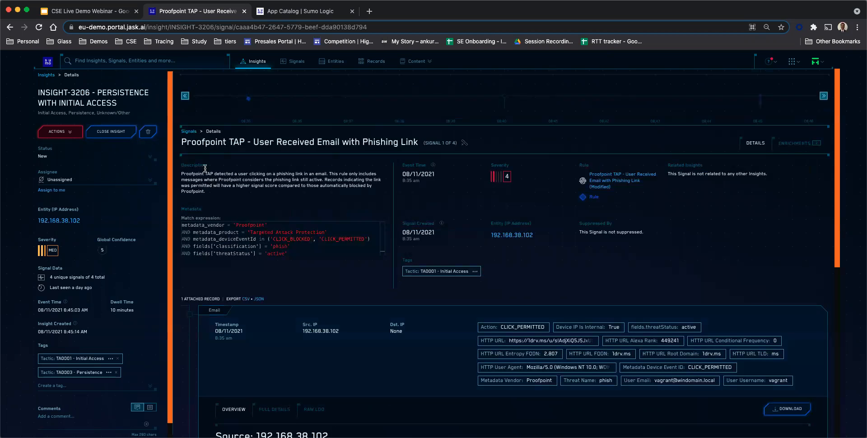
Step: Return to the insight's signal list and open the signal Check Point Threat Emulation Malicious File Allowed
left_click(192, 132)
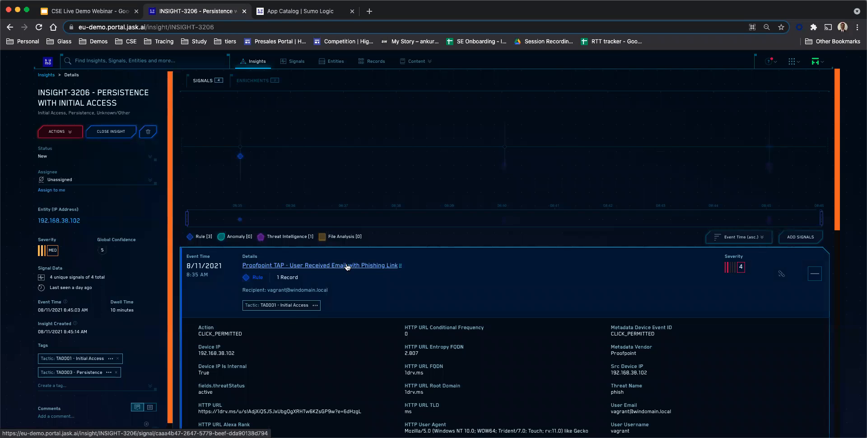
scroll(513, 293, "down", 2)
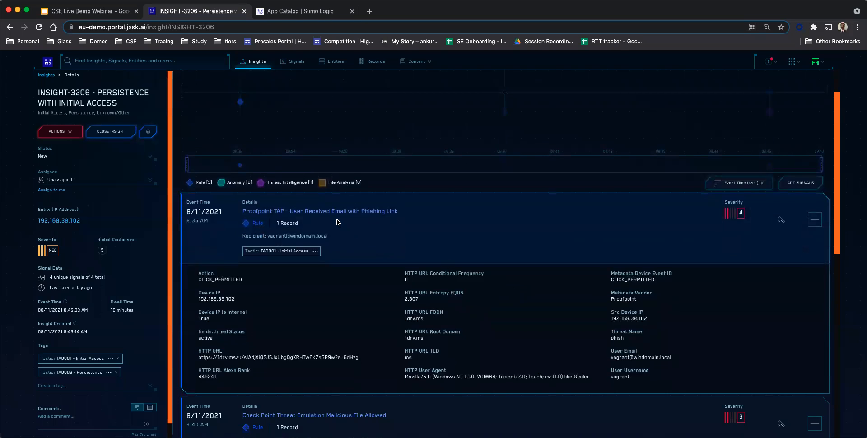
scroll(499, 264, "down", 8)
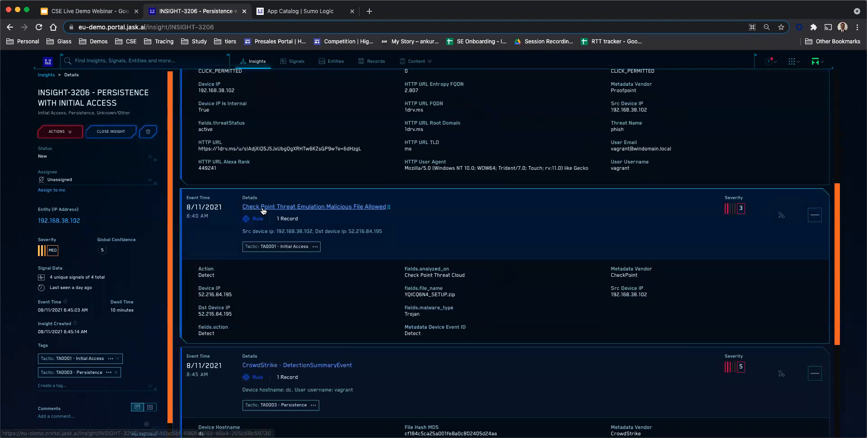
left_click(348, 207)
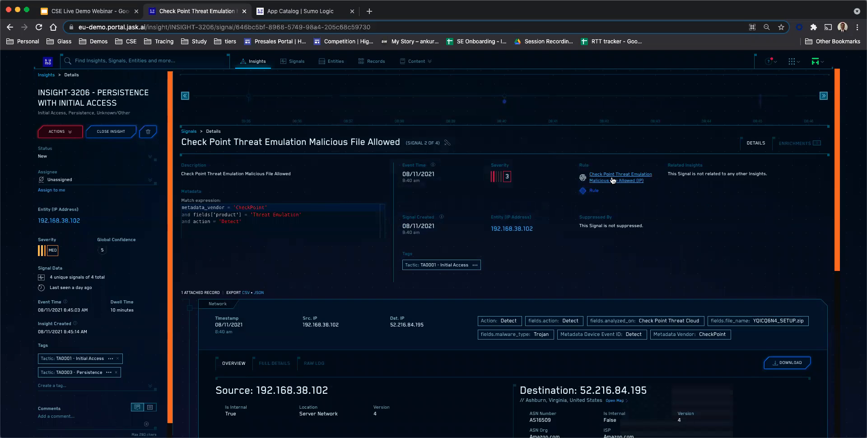
Step: Examine the attached network record's source, destination, details, mapping and extracted fields
scroll(587, 267, "down", 5)
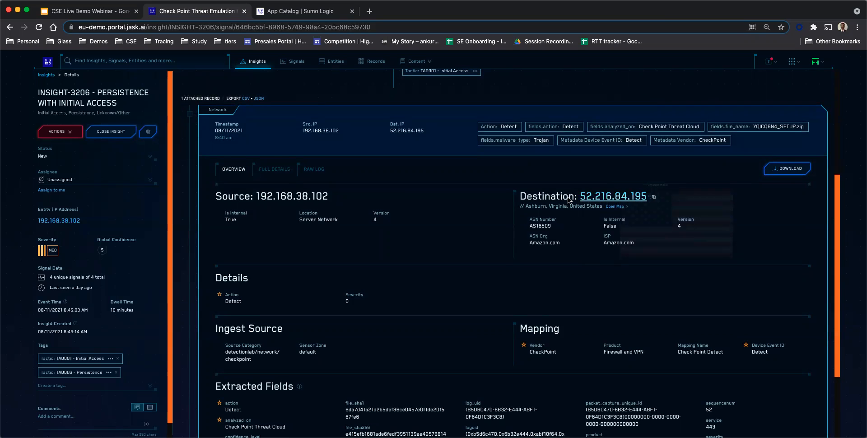
scroll(323, 267, "down", 1)
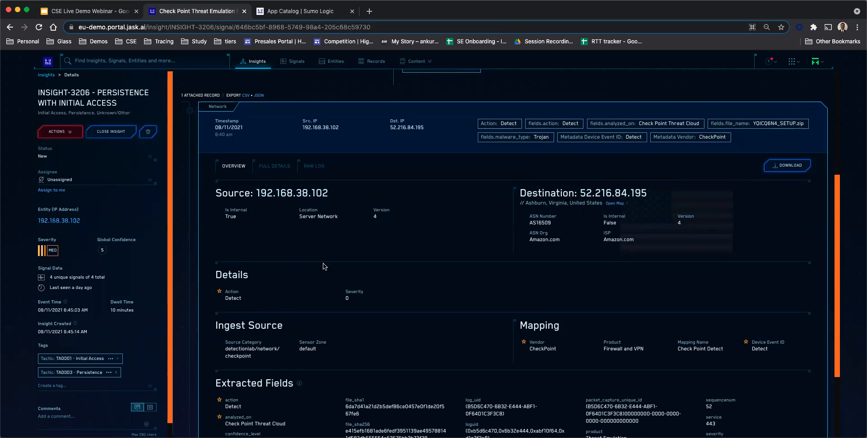
scroll(323, 266, "down", 3)
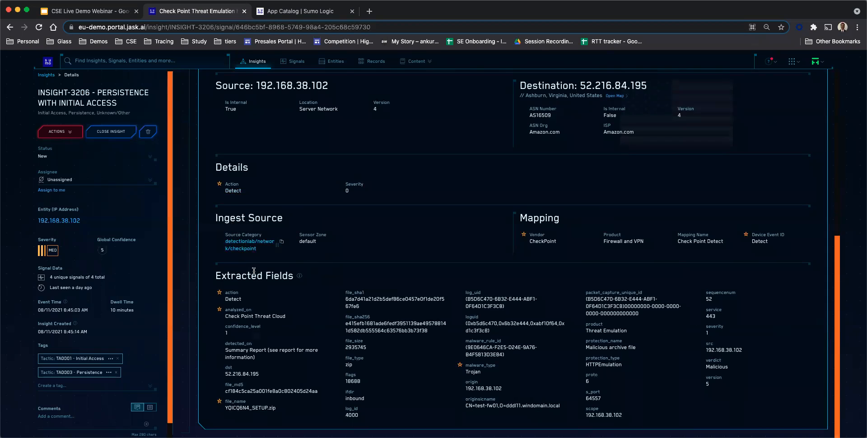
left_click_drag(230, 274, 272, 277)
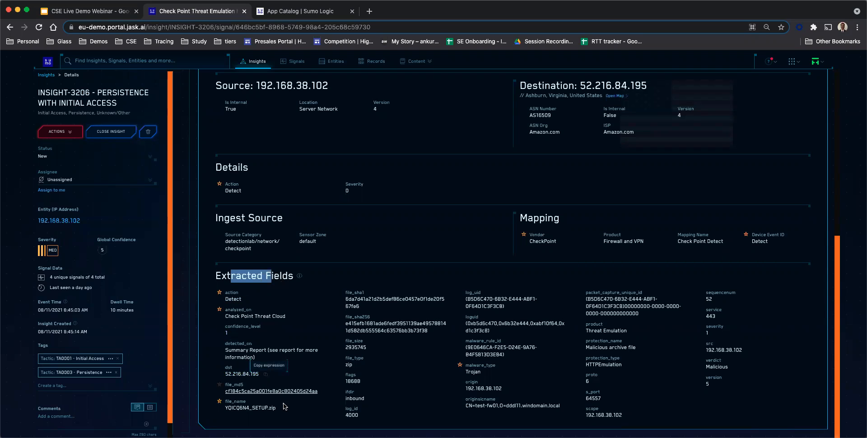
Step: Look through the search options and lookup actions available for the dst address among the record's extracted fields
left_click(259, 374)
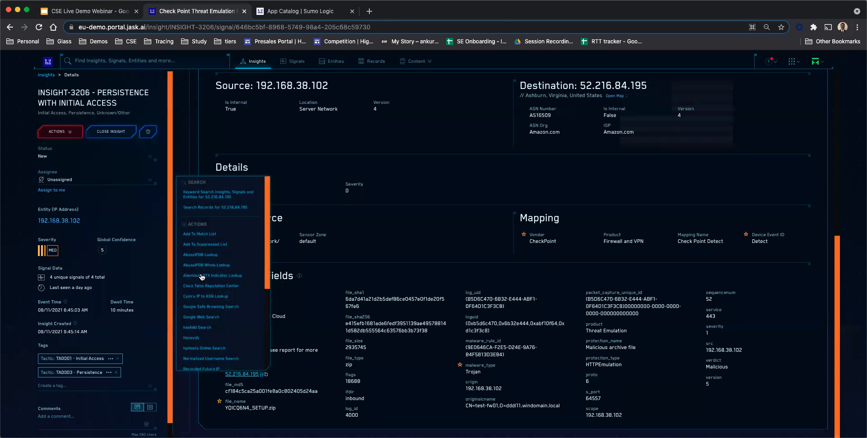
scroll(204, 278, "down", 5)
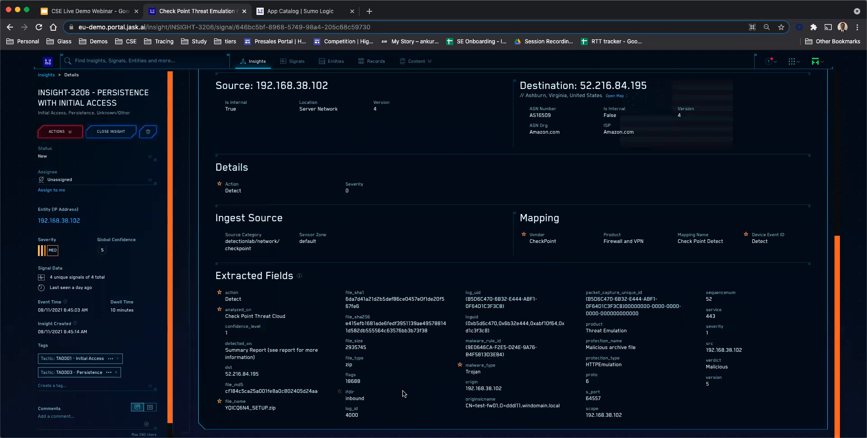
scroll(487, 316, "up", 4)
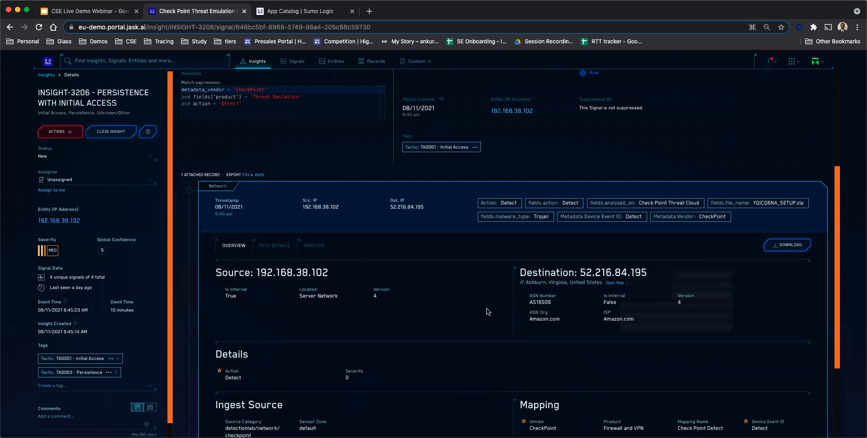
scroll(312, 275, "up", 3)
Step: Go back to the insight's signals and open the signal CrowdStrike - DetectionSummaryEvent
left_click(183, 132)
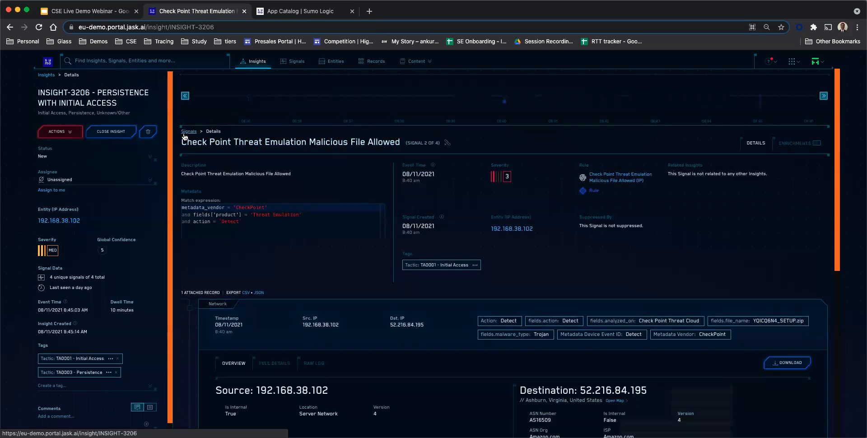
scroll(391, 284, "down", 6)
scroll(390, 283, "down", 4)
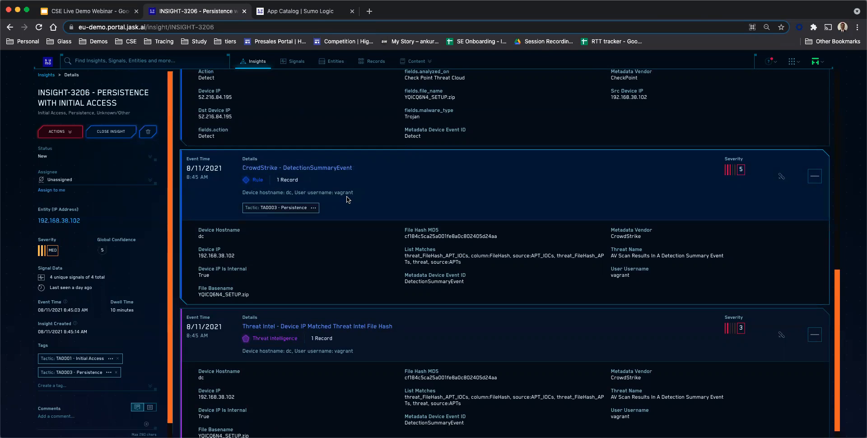
left_click(296, 168)
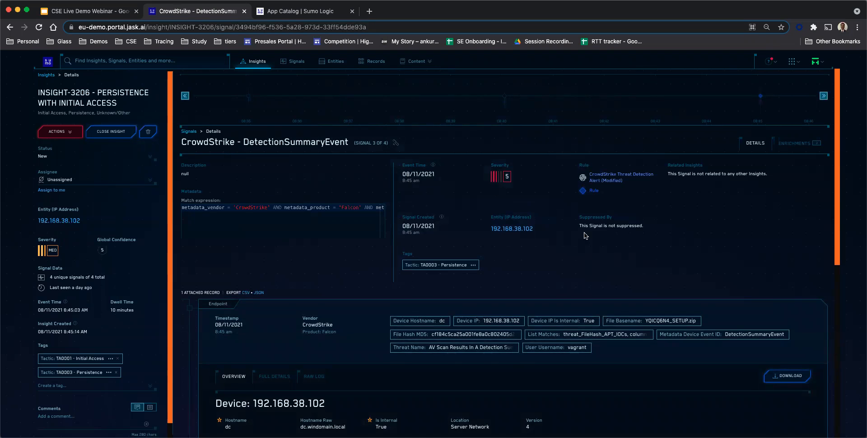
Step: Examine the CrowdStrike endpoint record's device, file hash, list matches, mapping and extracted fields
scroll(473, 256, "down", 2)
scroll(473, 256, "down", 5)
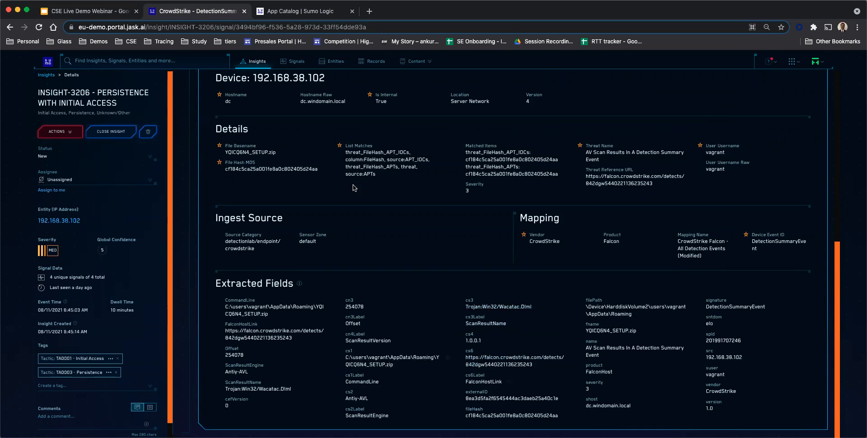
scroll(287, 162, "up", 7)
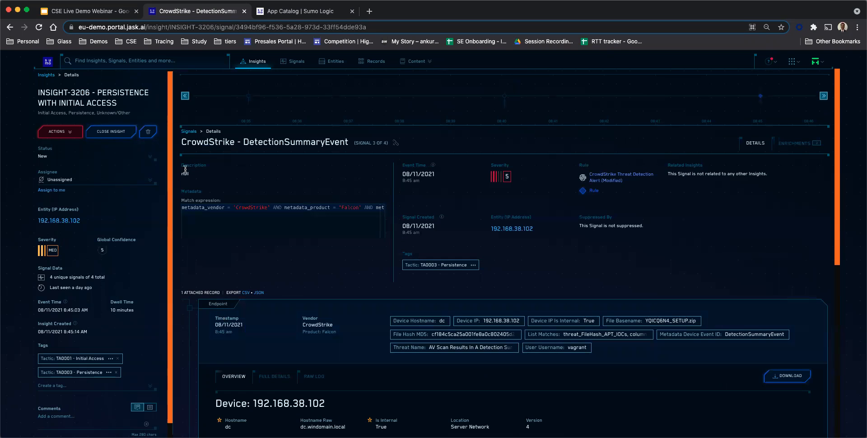
Step: Return to the signal list and open the signal Threat Intel - Device IP Matched Threat Intel File Hash
left_click(187, 135)
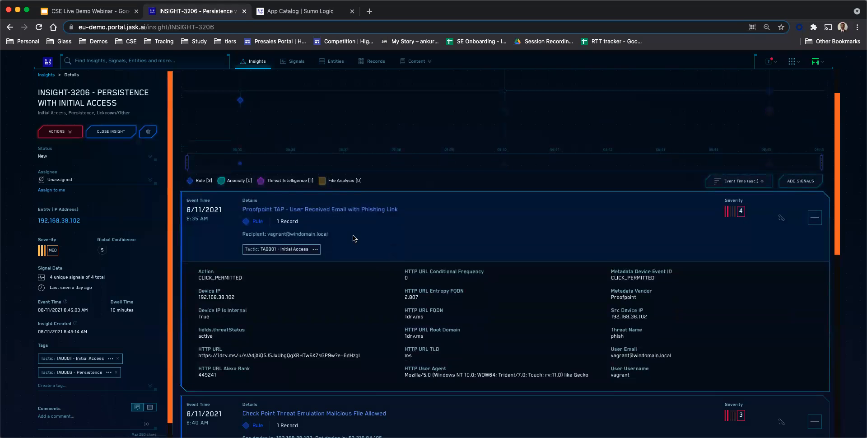
scroll(472, 278, "down", 2)
scroll(474, 280, "down", 5)
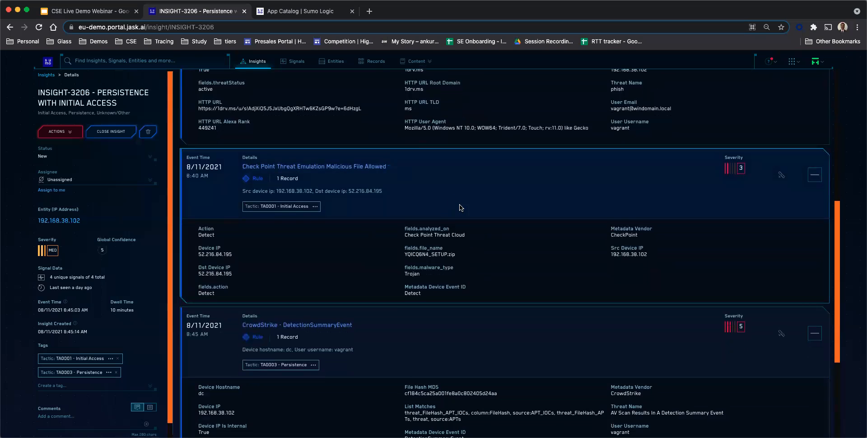
scroll(461, 207, "down", 2)
scroll(459, 206, "down", 2)
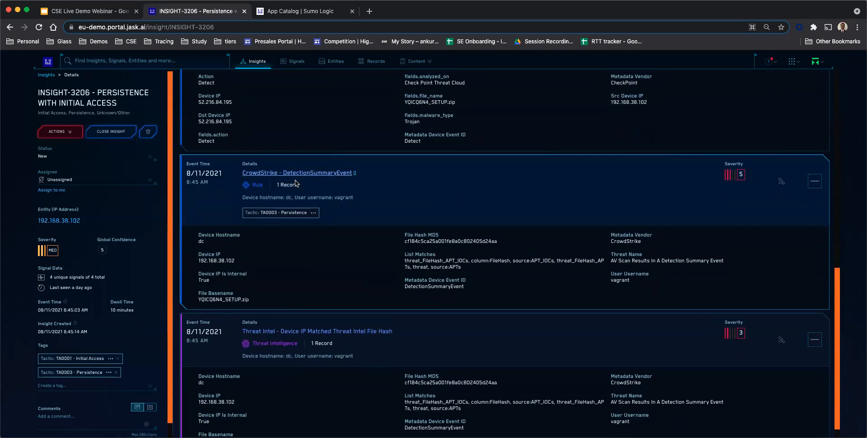
scroll(393, 215, "down", 1)
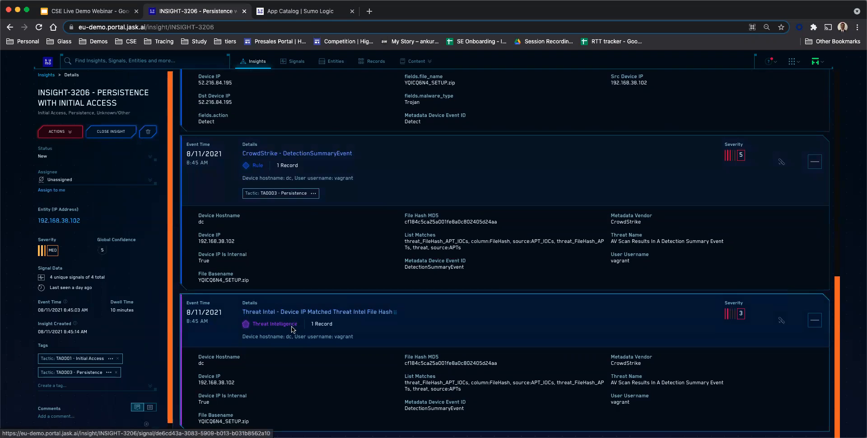
left_click(345, 312)
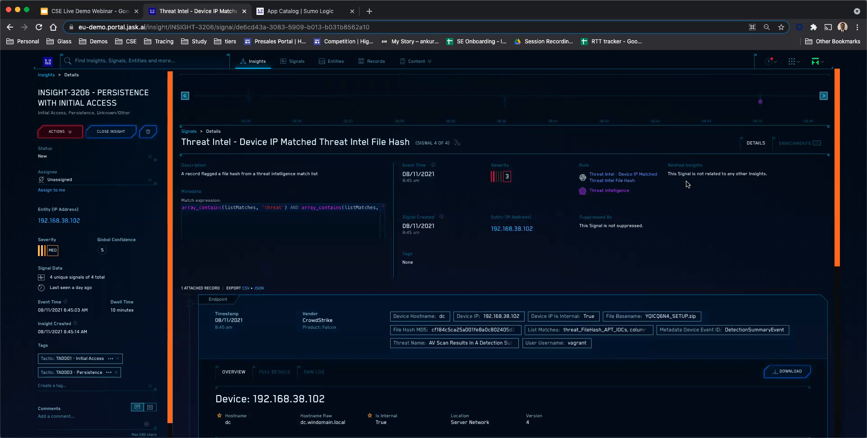
Step: Inspect the endpoint record attached to the Threat Intel signal, including its list matches, matched items and extracted fields
scroll(667, 200, "down", 5)
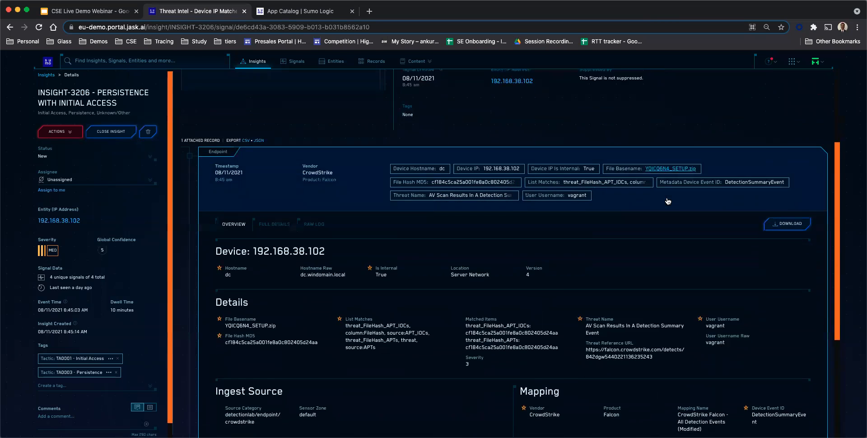
scroll(667, 200, "down", 2)
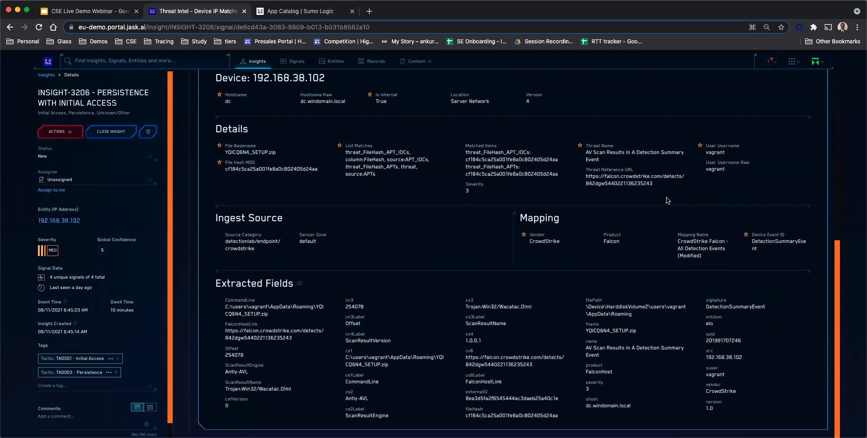
scroll(668, 200, "up", 7)
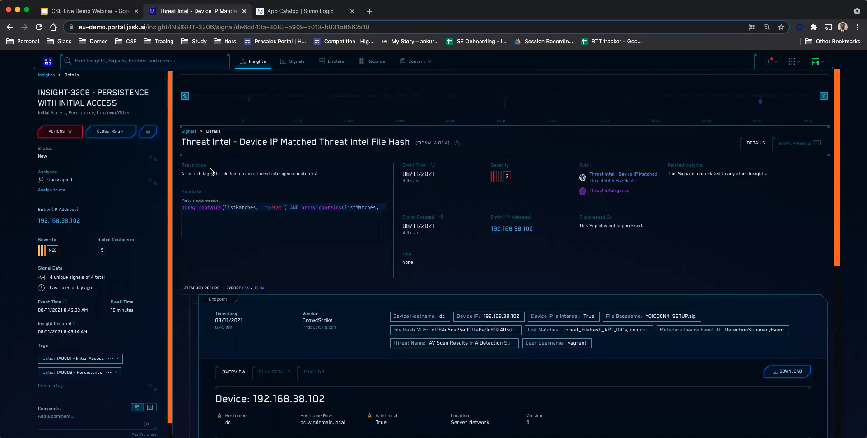
Step: Return to the insight's signal list and compare all signals in order, from the Proofpoint phishing email to the Threat Intel match
left_click(188, 132)
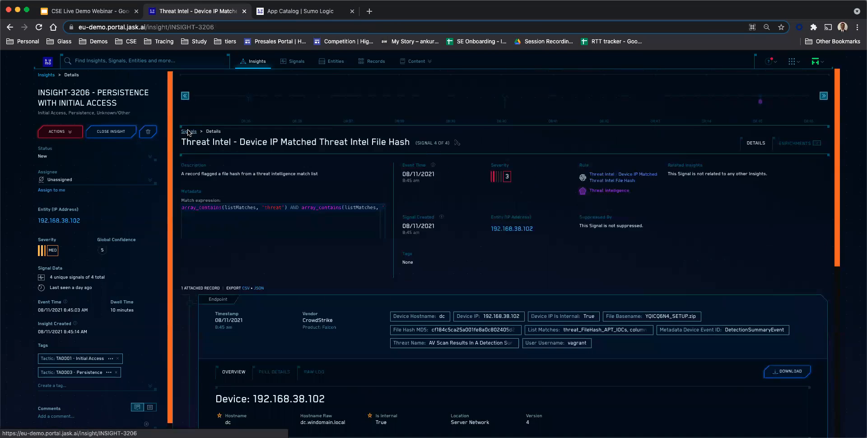
scroll(469, 307, "down", 3)
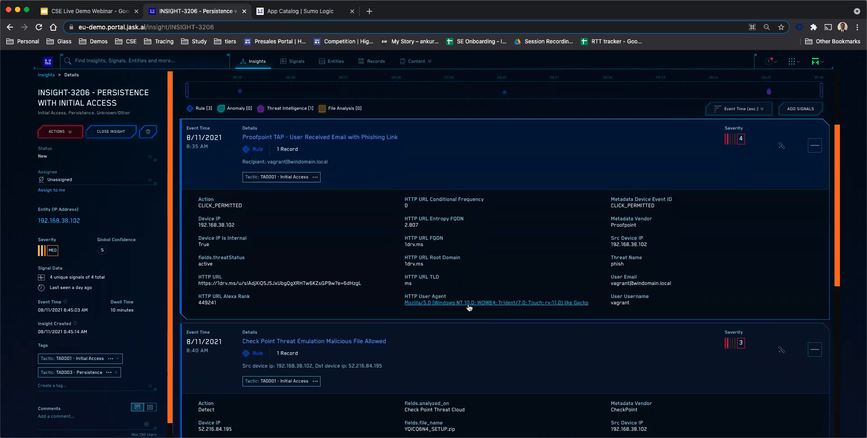
scroll(469, 308, "down", 2)
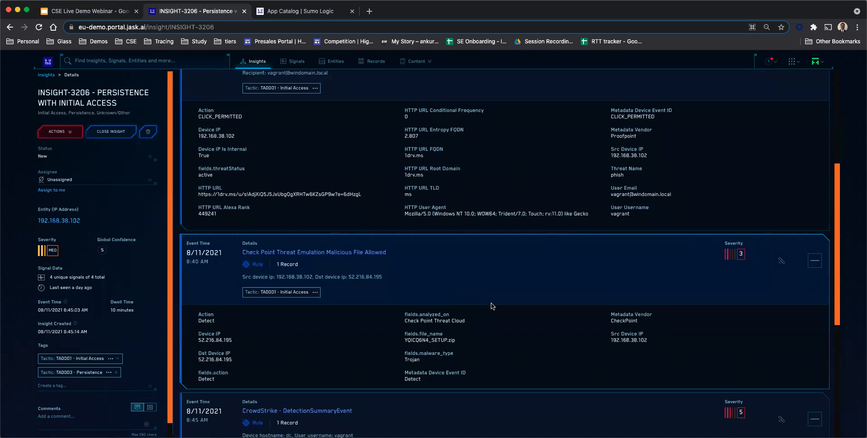
scroll(492, 306, "down", 3)
scroll(492, 306, "down", 1)
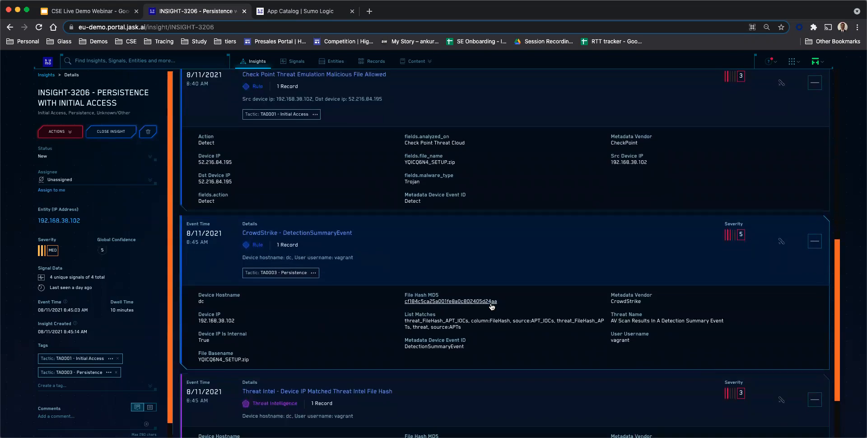
scroll(492, 306, "down", 2)
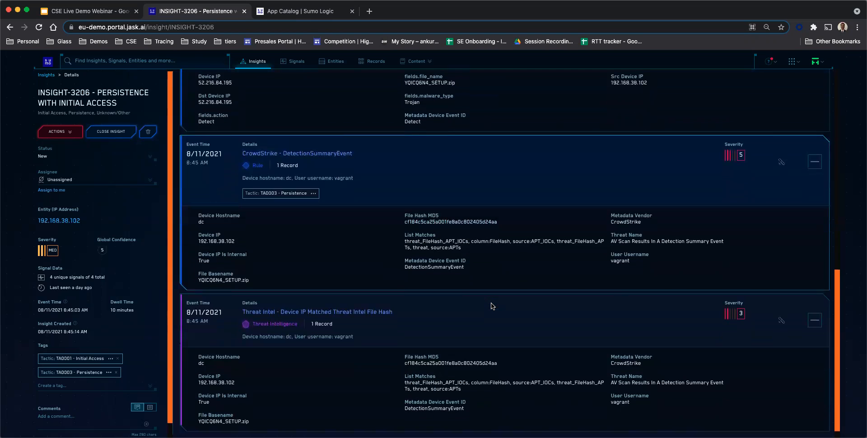
Step: Review the insight's signal timeline together with the Proofpoint, Check Point and CrowdStrike signal summaries
scroll(492, 306, "up", 10)
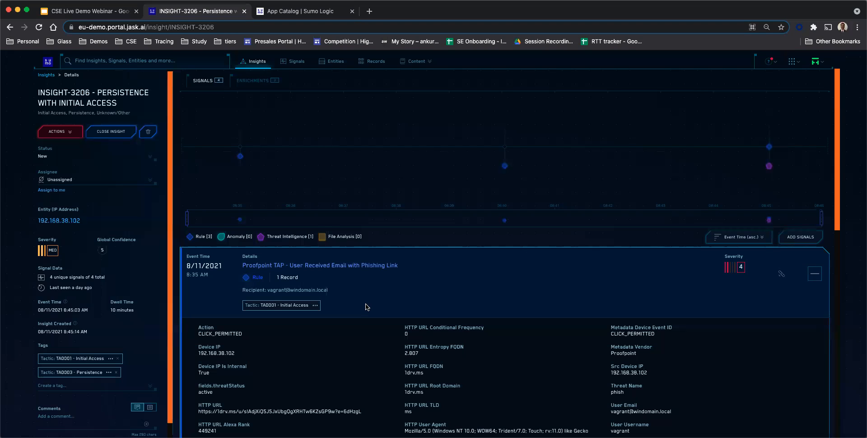
scroll(563, 344, "down", 1)
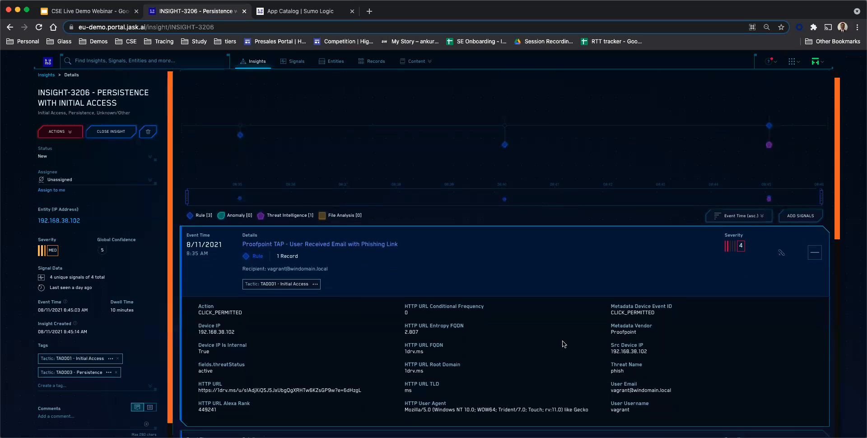
scroll(564, 344, "down", 3)
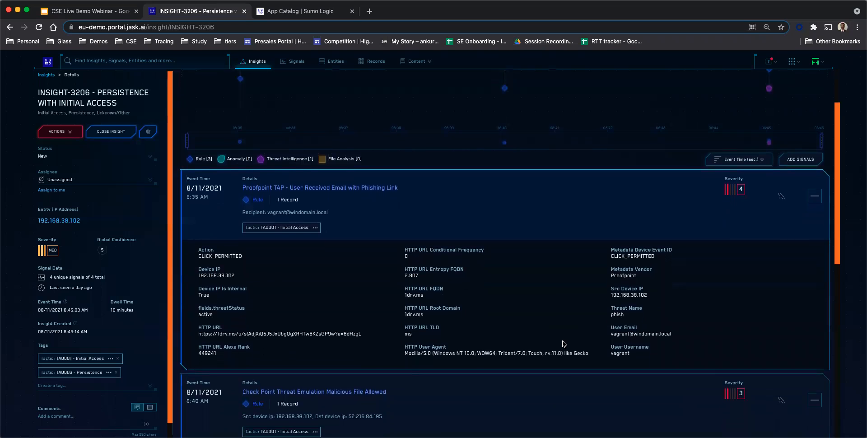
scroll(564, 344, "down", 2)
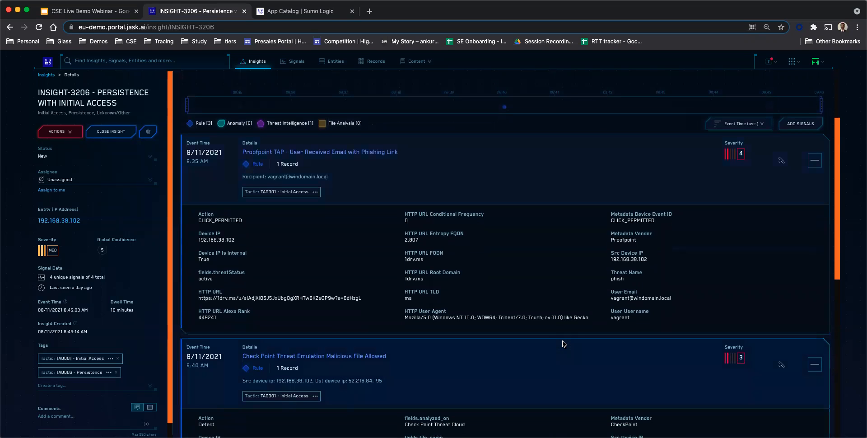
scroll(564, 344, "down", 20)
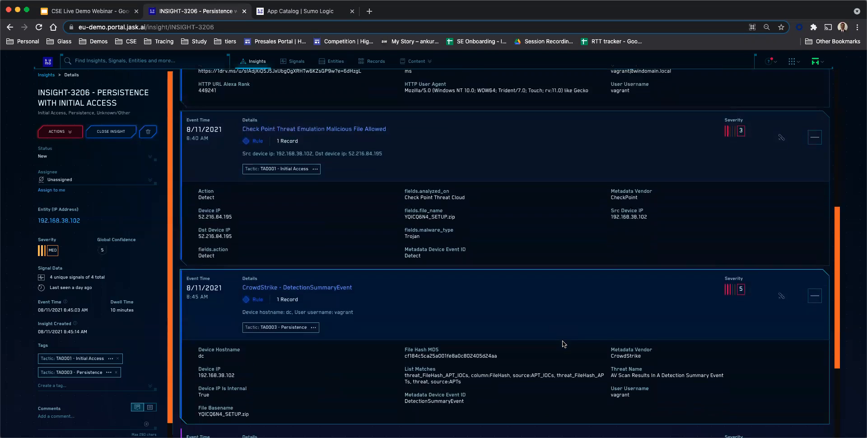
scroll(564, 345, "up", 20)
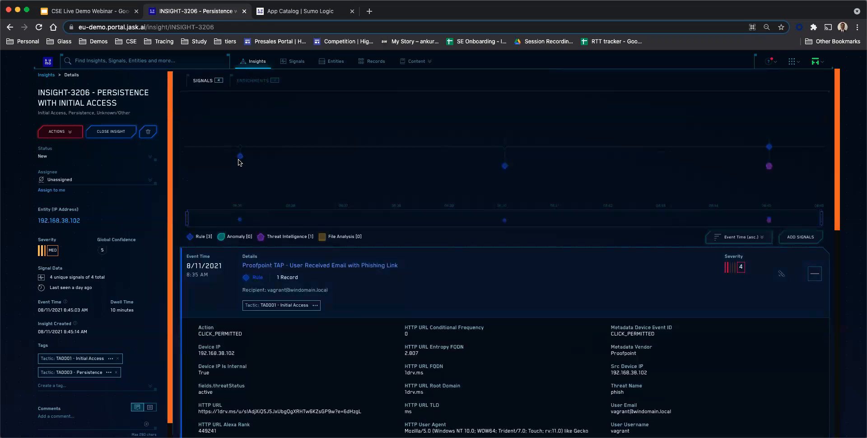
Step: Check the Proofpoint and CrowdStrike points on the insight's timeline and view the response actions available for INSIGHT-3206
mouse_move(241, 162)
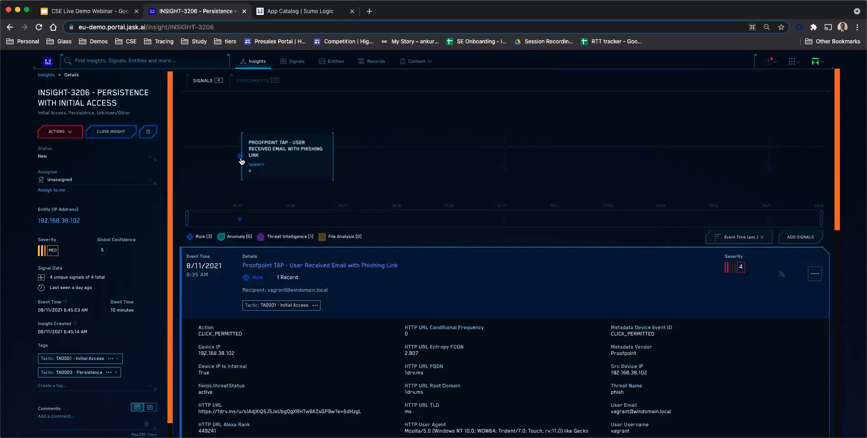
mouse_move(770, 151)
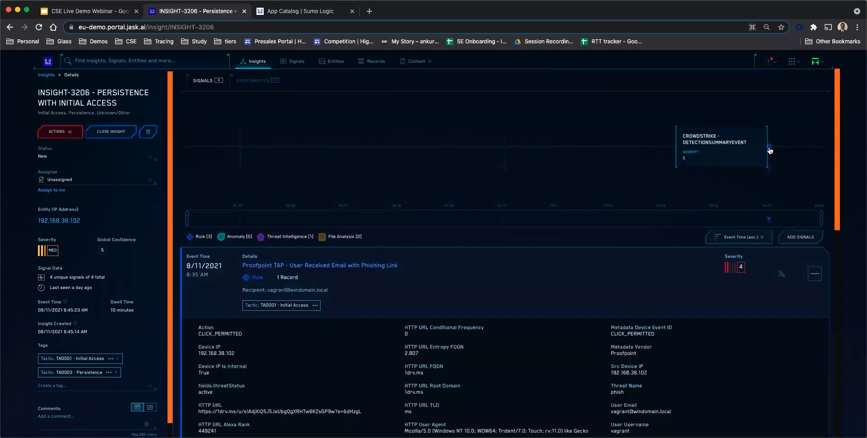
mouse_move(770, 170)
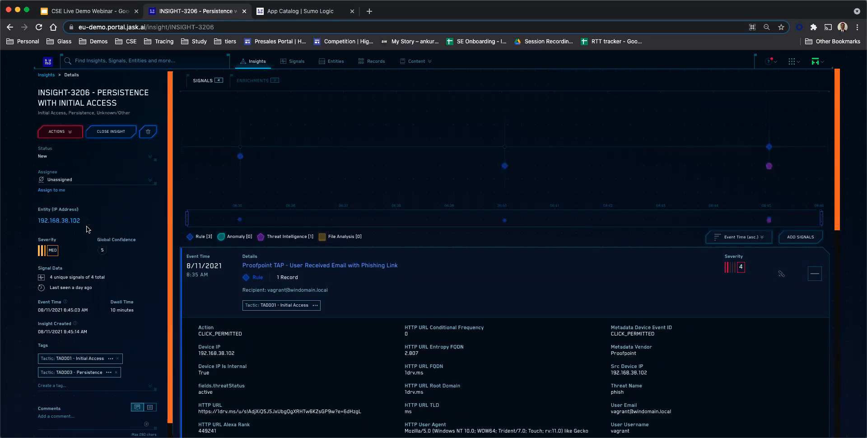
left_click(70, 135)
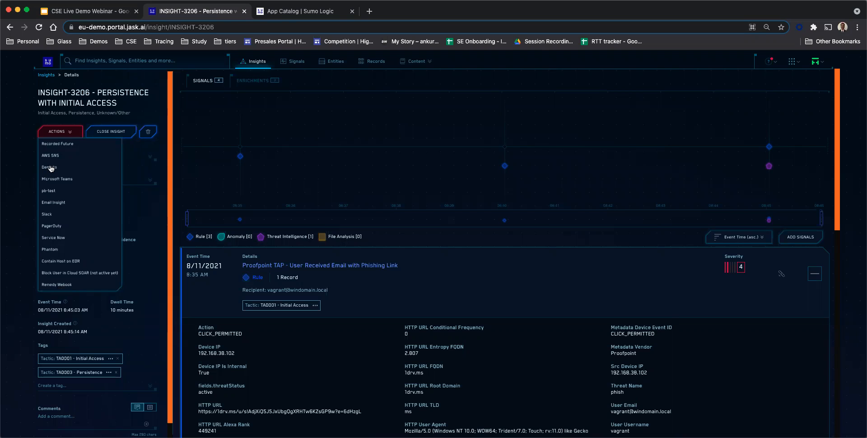
left_click(9, 239)
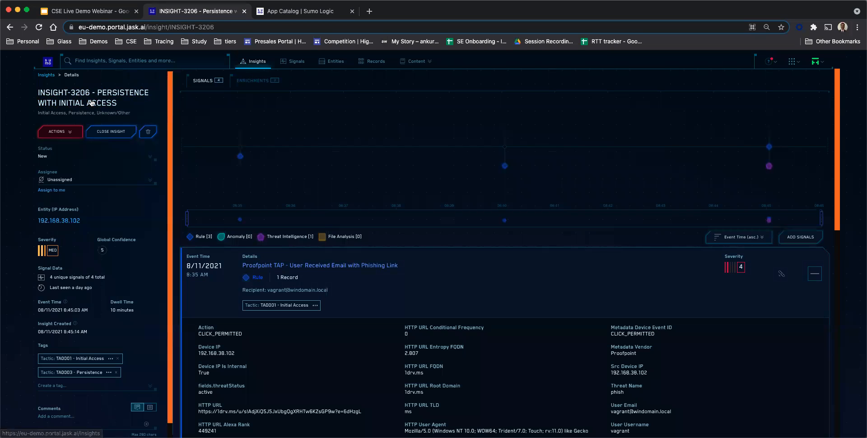
Step: Open the list of all signals from the past 7 days and browse its entries and severities
left_click(293, 64)
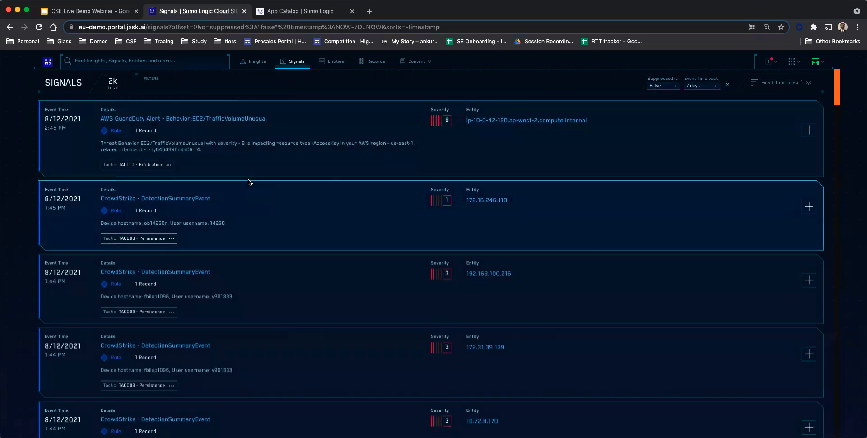
scroll(248, 182, "down", 3)
scroll(249, 182, "down", 9)
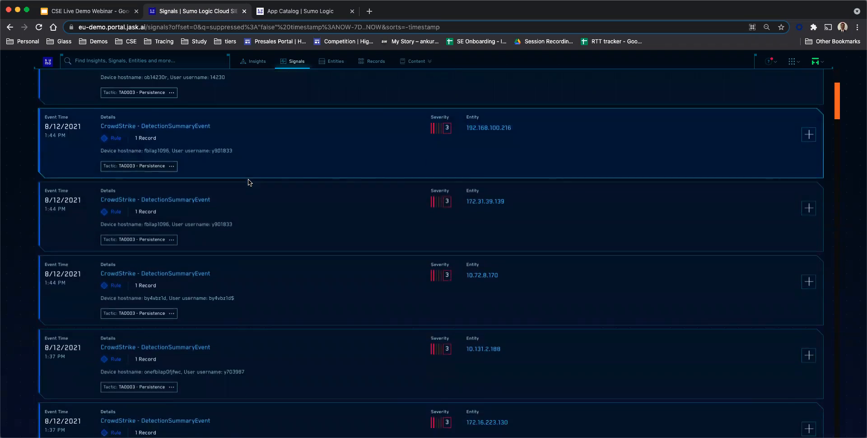
scroll(248, 182, "down", 8)
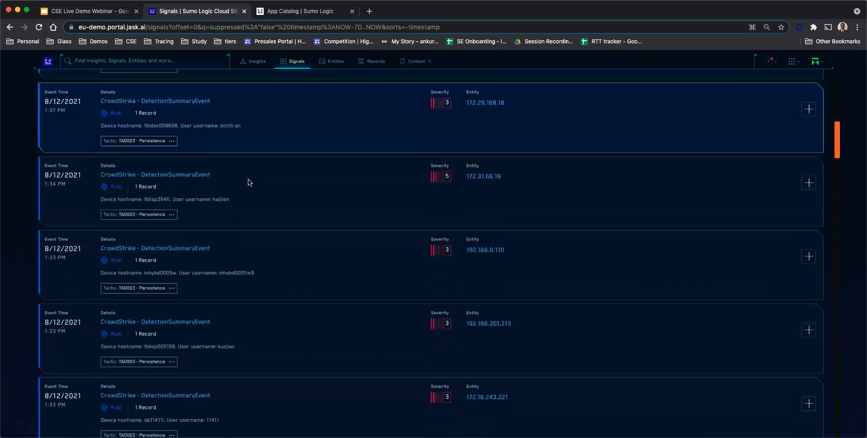
scroll(249, 182, "up", 20)
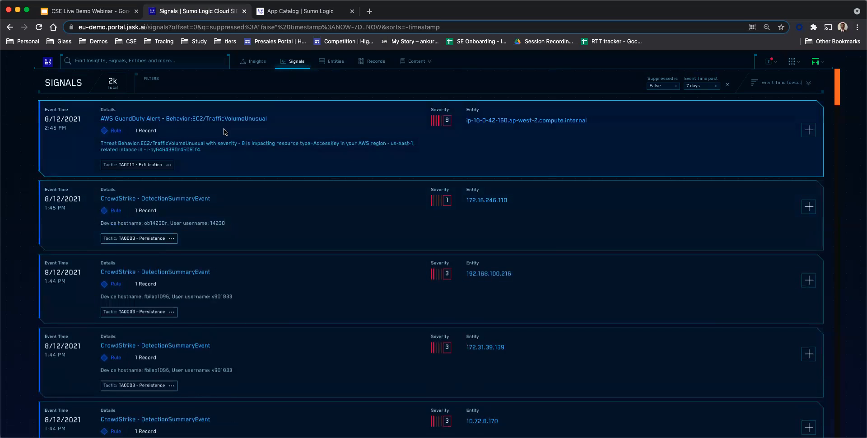
Step: Open the signal AWS GuardDuty Alert - Behavior:EC2/TrafficVolumeUnusual and inspect its attached record down to the extracted fields
left_click(214, 119)
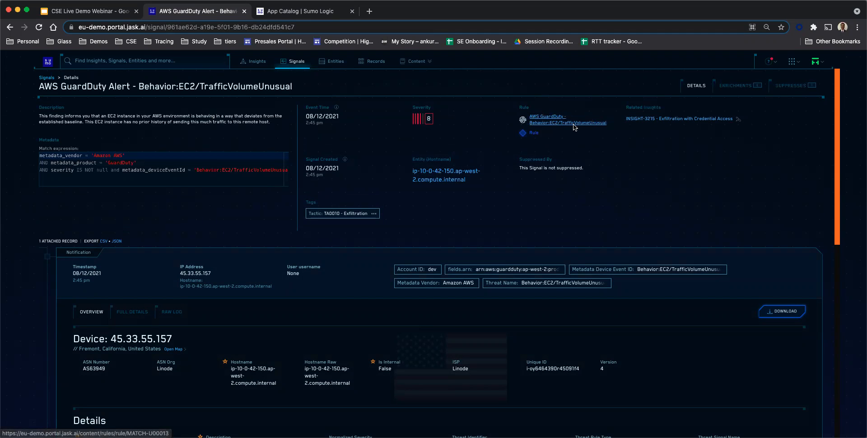
scroll(420, 247, "down", 10)
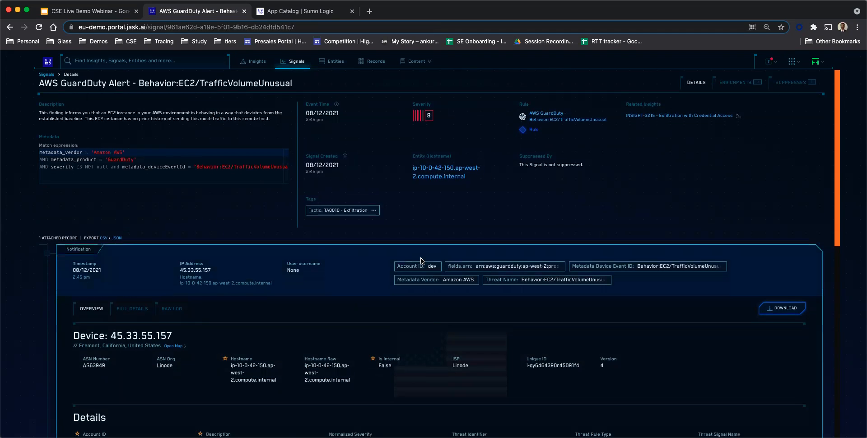
scroll(421, 260, "down", 1)
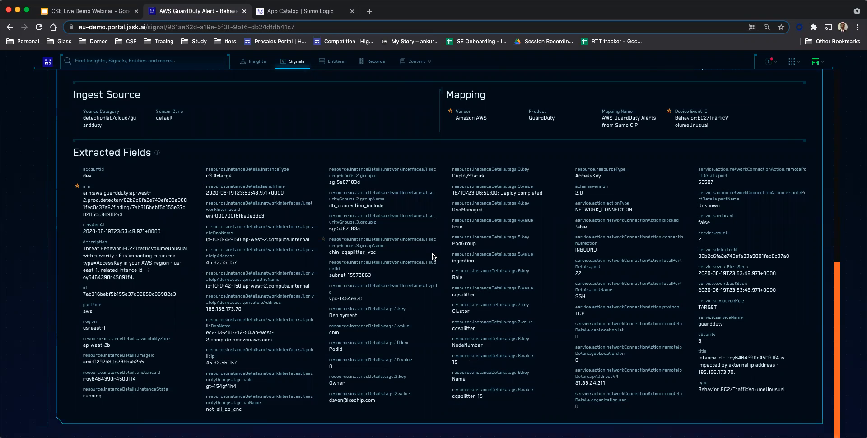
scroll(433, 256, "up", 15)
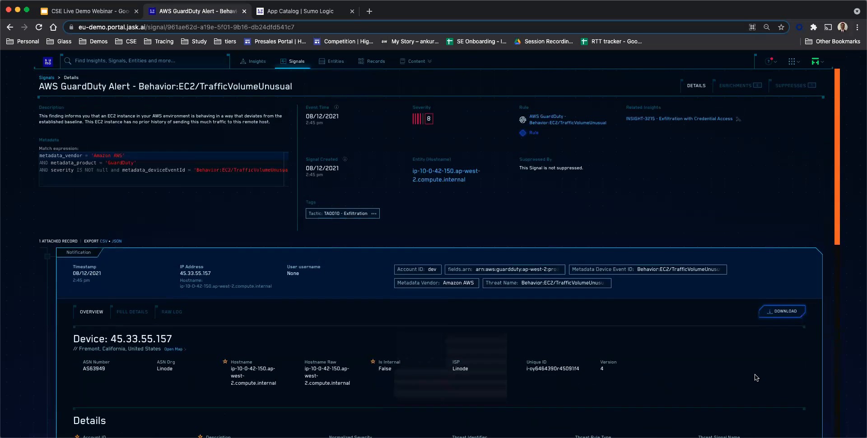
Step: Open the entity list sorted by activity score and compare the entities' criticality and activity scores
left_click(335, 62)
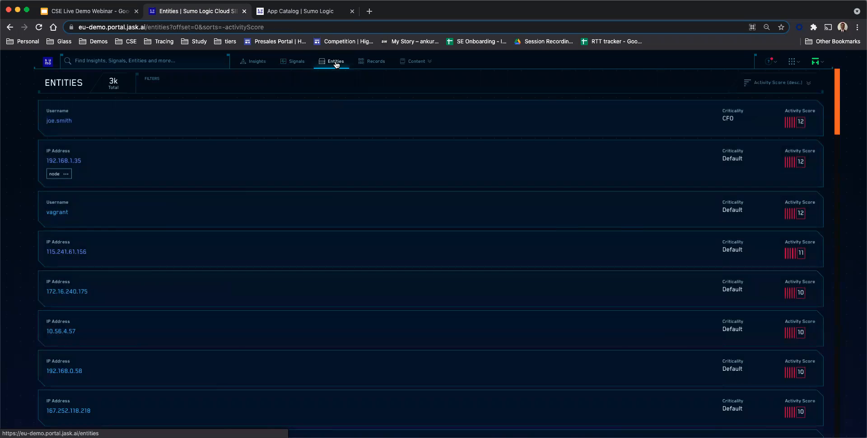
scroll(239, 234, "down", 5)
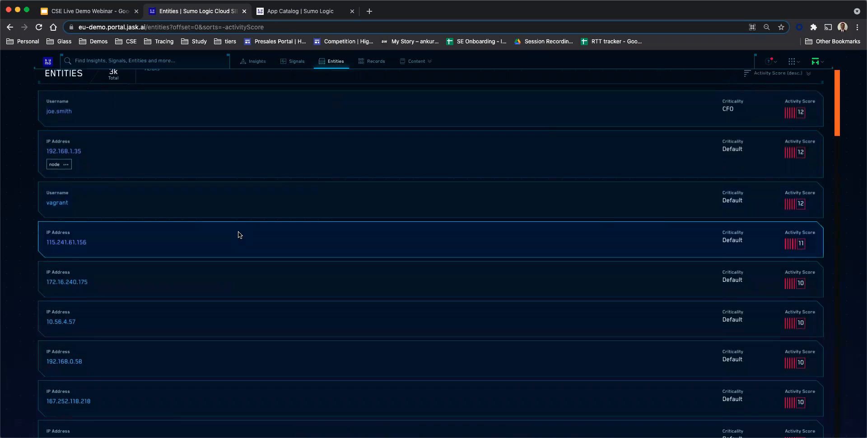
scroll(240, 234, "down", 6)
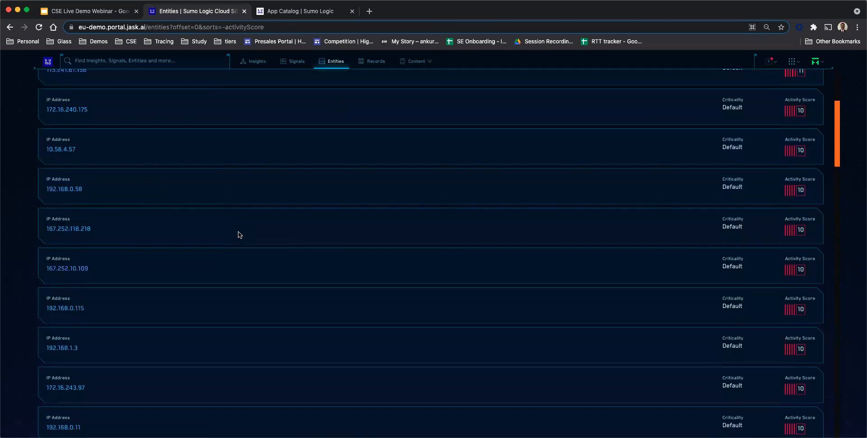
scroll(239, 233, "up", 11)
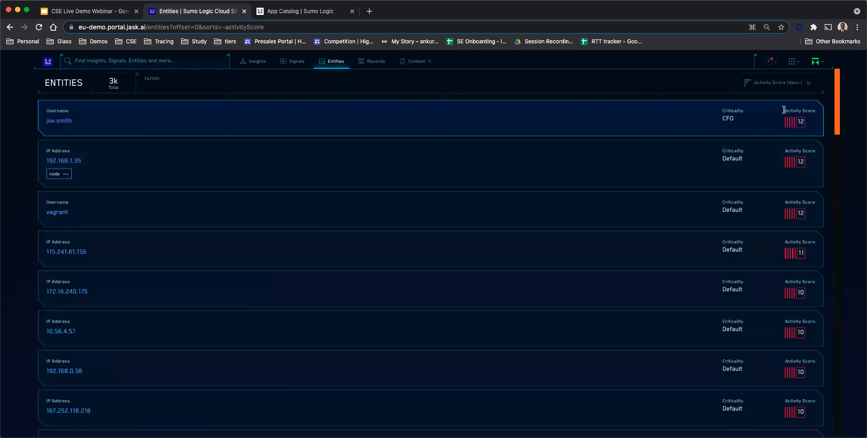
Step: Open the username entity with CFO criticality, review its current signals and prior activity, and return to the entity list
left_click(58, 125)
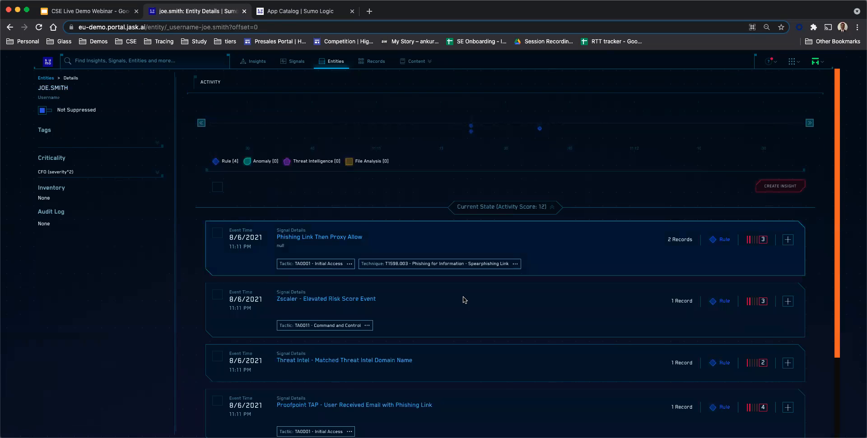
scroll(540, 335, "down", 3)
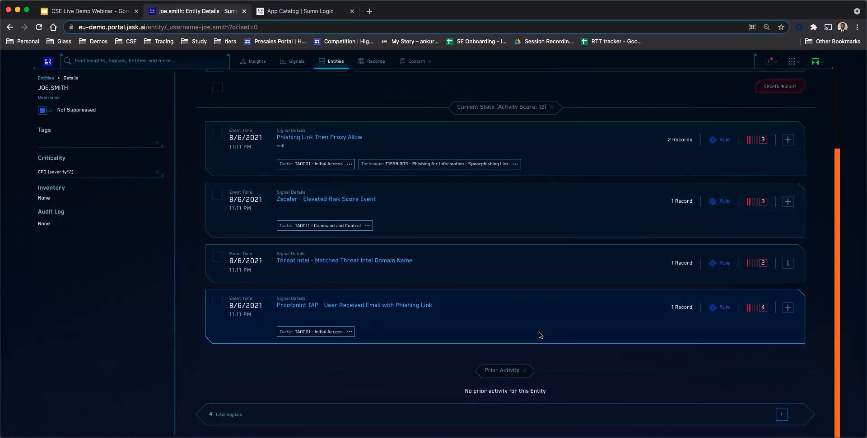
scroll(540, 335, "up", 3)
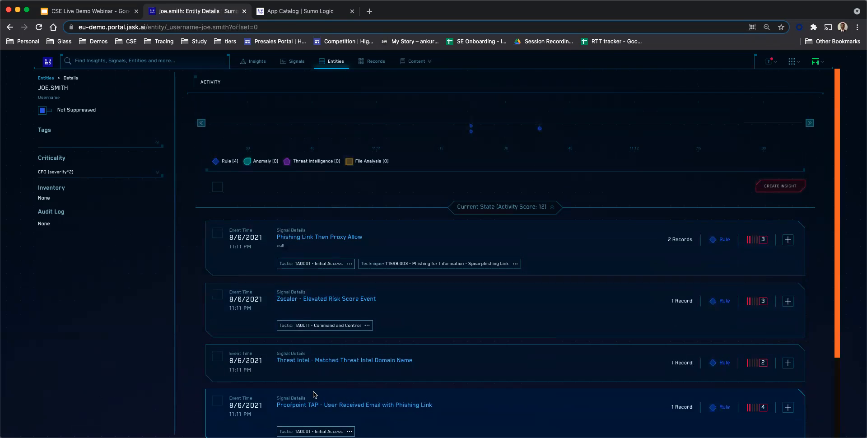
mouse_move(470, 135)
left_click(333, 65)
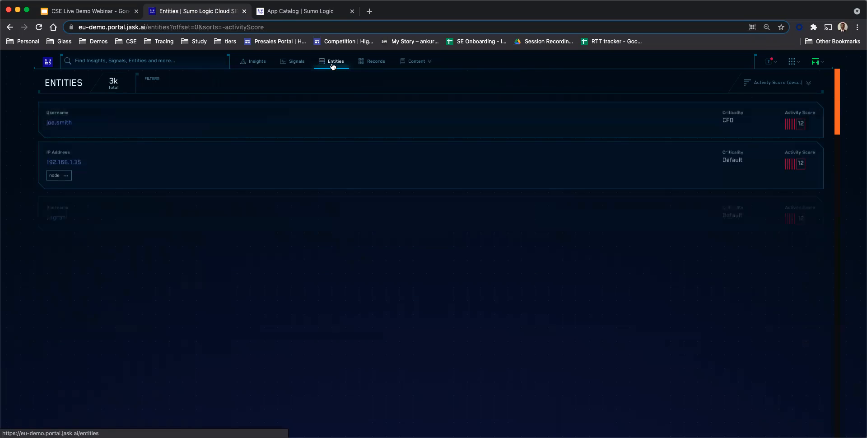
Step: View the records search page, and open the signal generation rules to browse their severity and signals fired
left_click(375, 63)
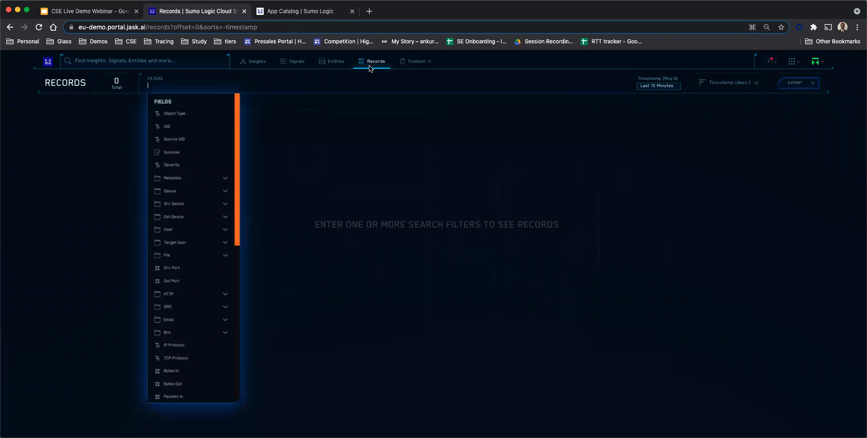
left_click(416, 62)
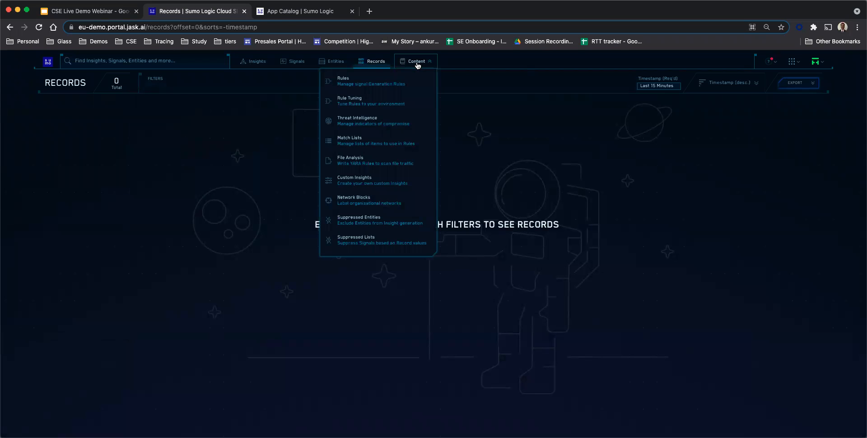
left_click(361, 82)
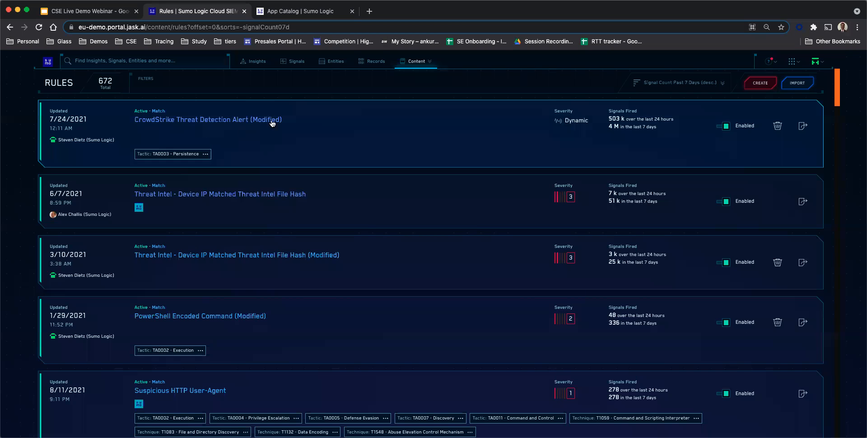
scroll(449, 140, "down", 10)
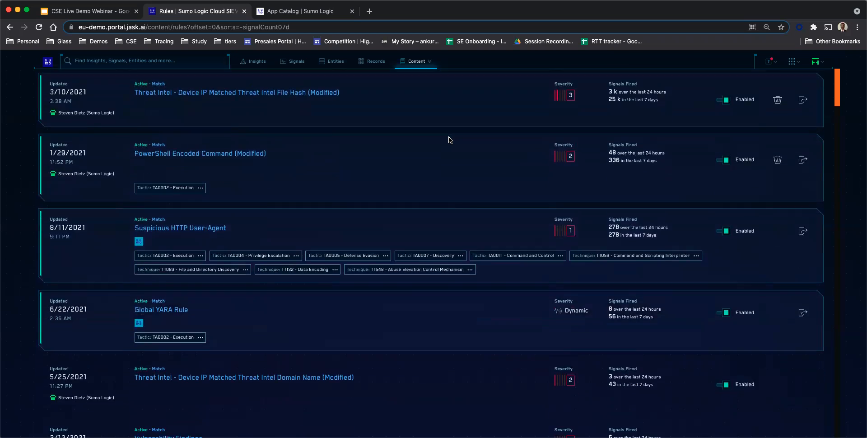
scroll(449, 140, "down", 5)
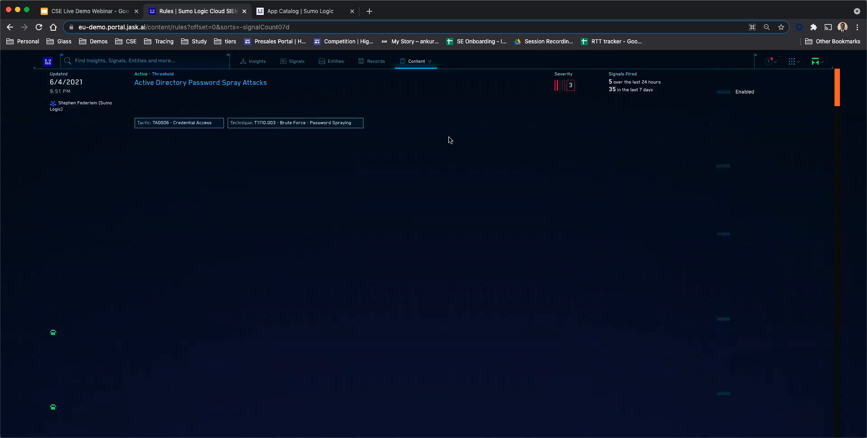
scroll(450, 140, "up", 15)
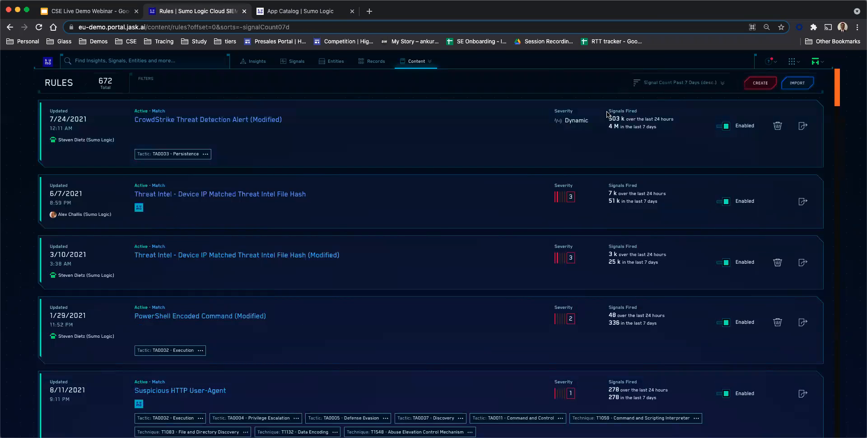
Step: Start a new Match rule and examine its trigger expression, entity, name, summary, description, severity and tag settings
left_click(762, 85)
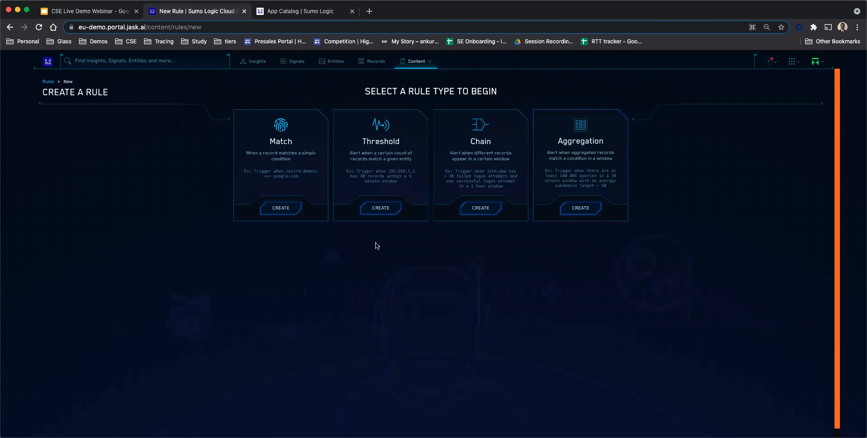
left_click(280, 209)
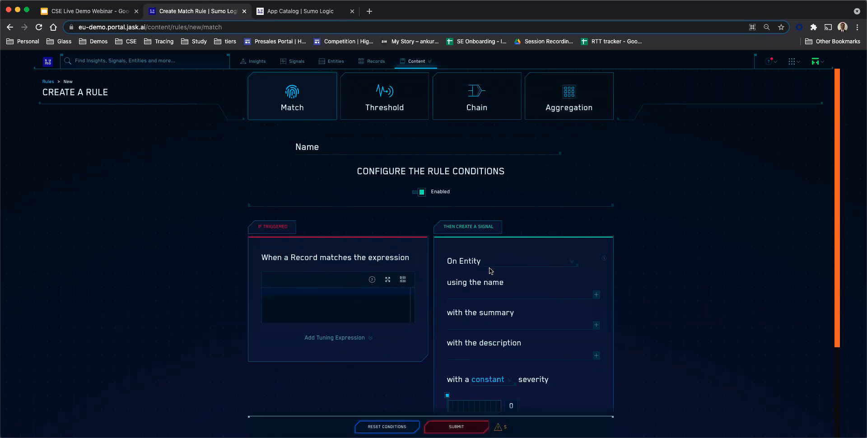
scroll(512, 310, "down", 2)
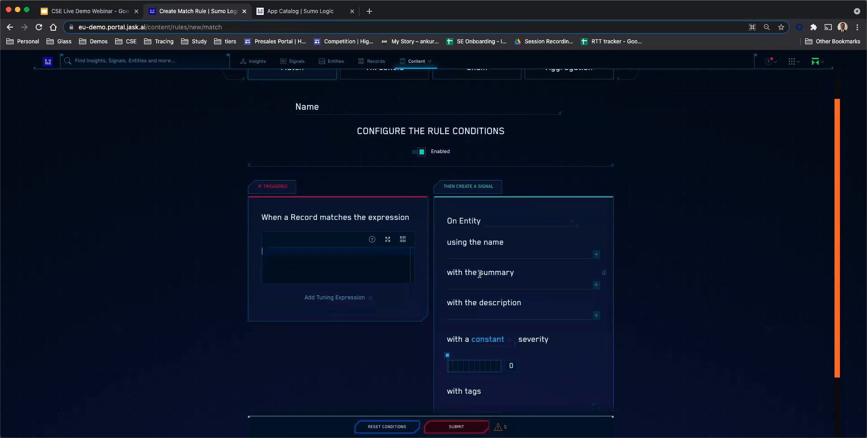
scroll(495, 331, "down", 3)
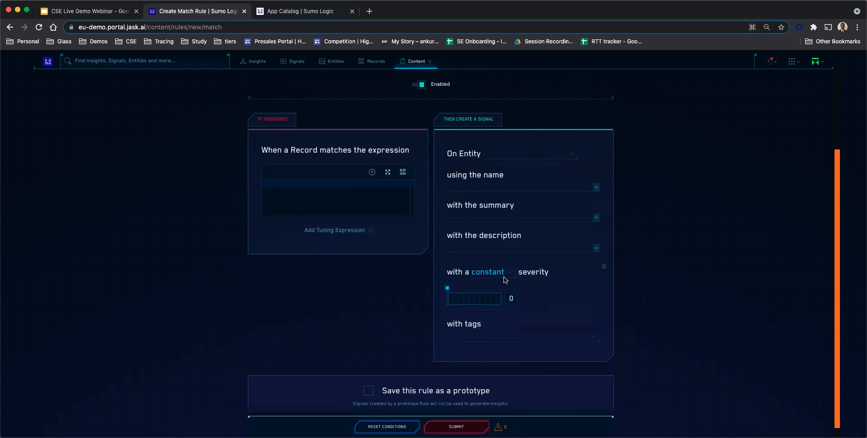
Step: Try a constant severity of 3 on the new Match rule, view the severity type options, and discard the unsaved edits
left_click(462, 302)
left_click(487, 273)
left_click(562, 309)
scroll(447, 384, "down", 1)
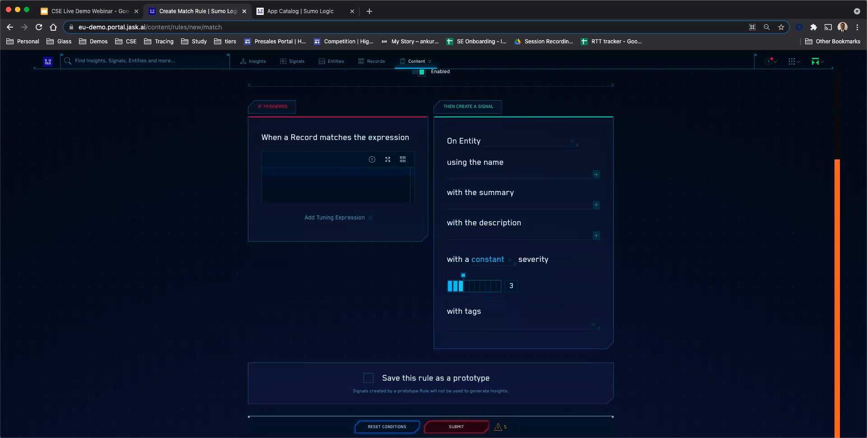
left_click(387, 427)
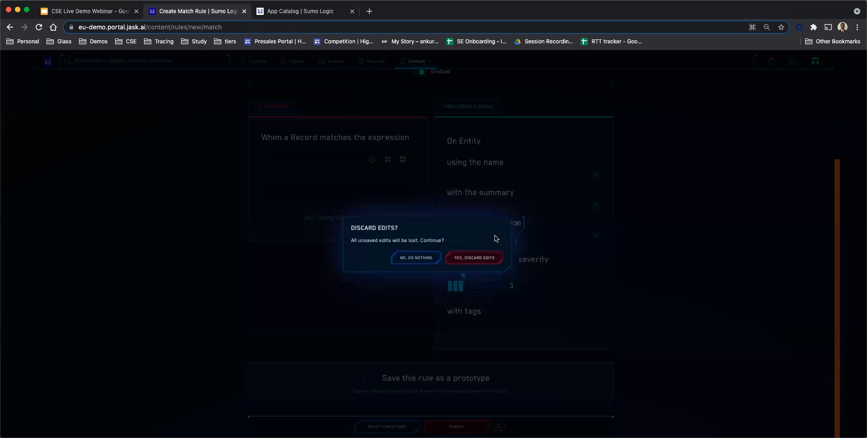
left_click(468, 260)
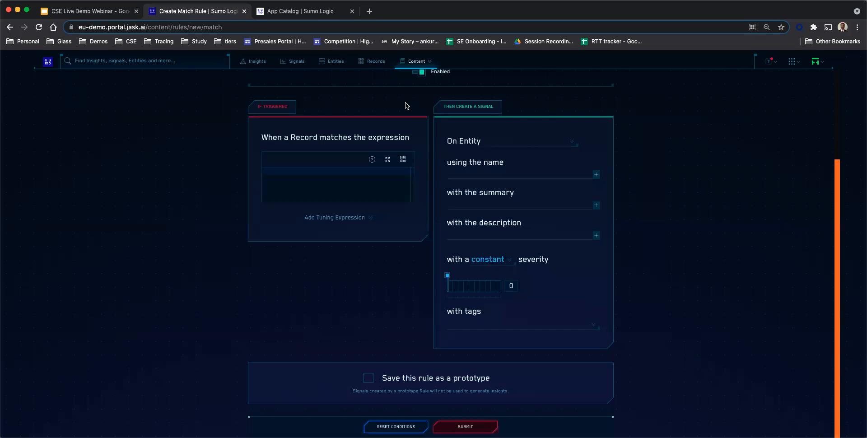
Step: Return to the signal generation rules, open "Threat Intel - Device IP Matched Threat Intel File Hash (Modified)", and examine its trigger expression and signal settings
left_click(413, 63)
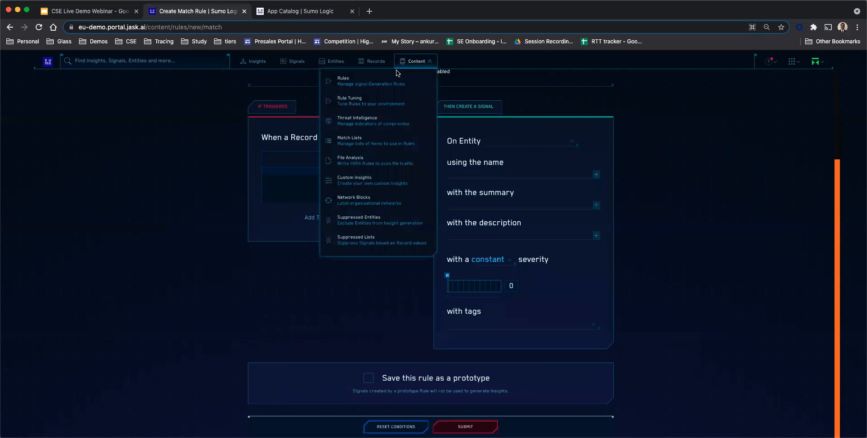
left_click(345, 84)
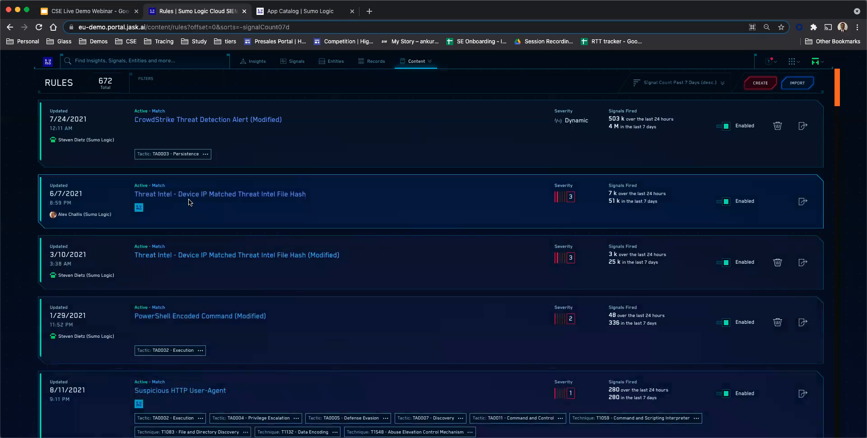
left_click(408, 64)
left_click(348, 82)
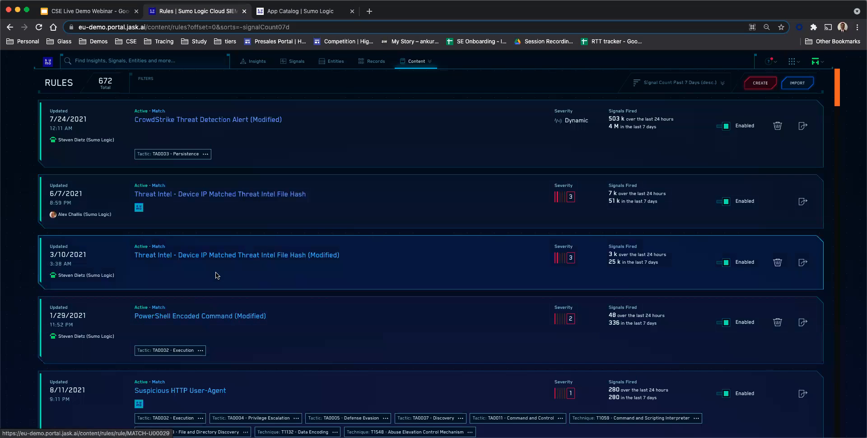
left_click(219, 255)
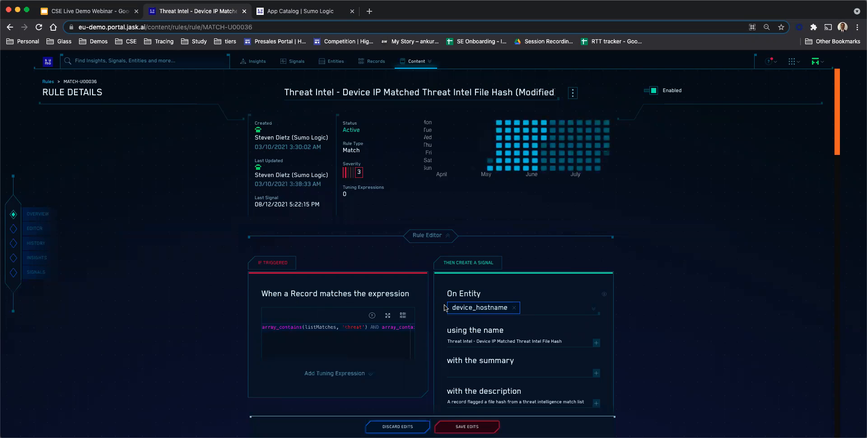
scroll(534, 312, "down", 5)
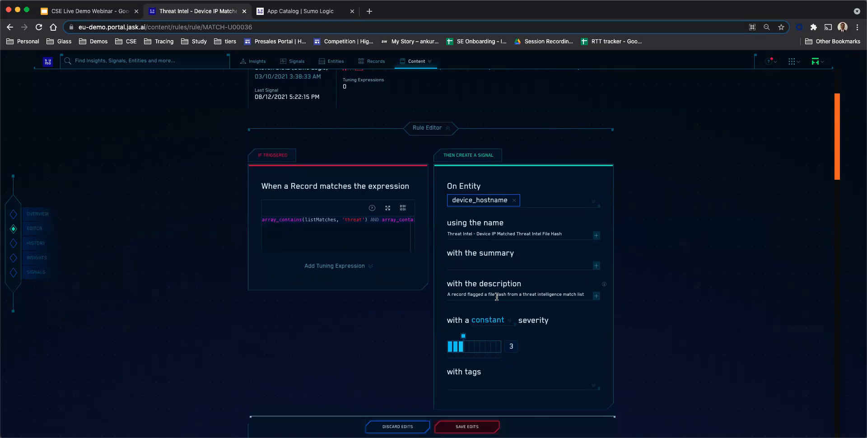
Step: Review the prototype option, change history, related insights and fired signals of the modified Threat Intel rule
scroll(445, 329, "down", 12)
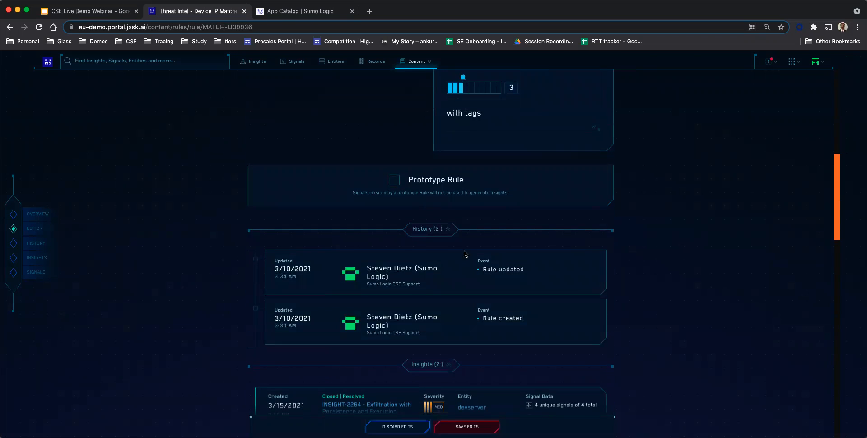
scroll(466, 254, "down", 2)
scroll(465, 253, "down", 1)
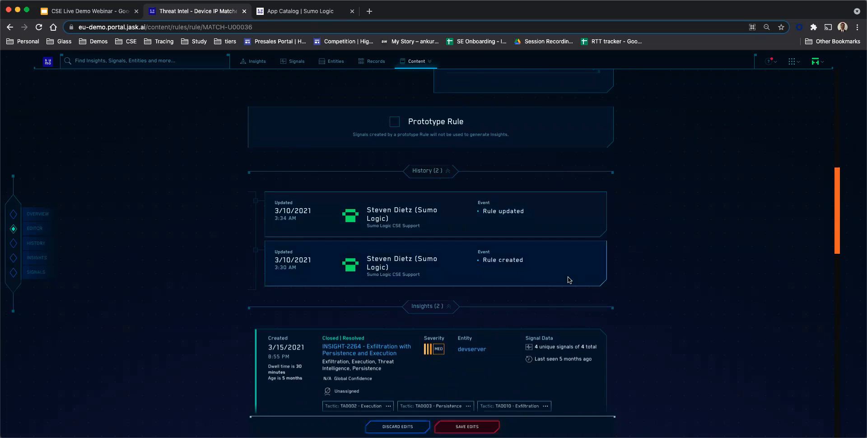
scroll(568, 278, "down", 5)
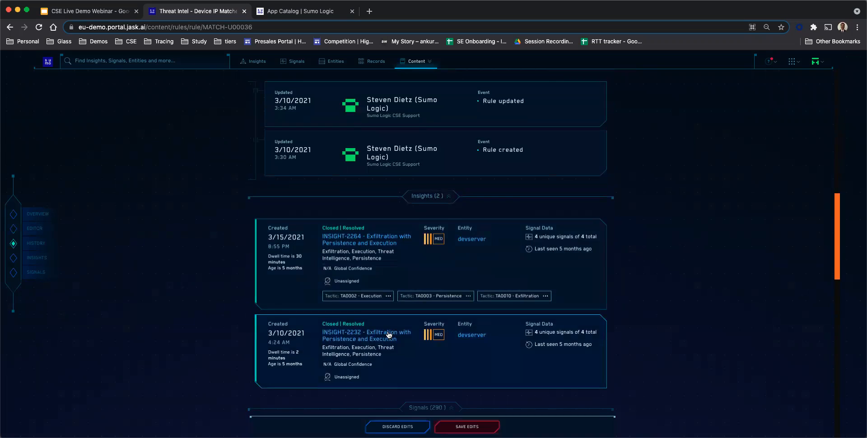
scroll(517, 265, "down", 2)
scroll(517, 266, "down", 12)
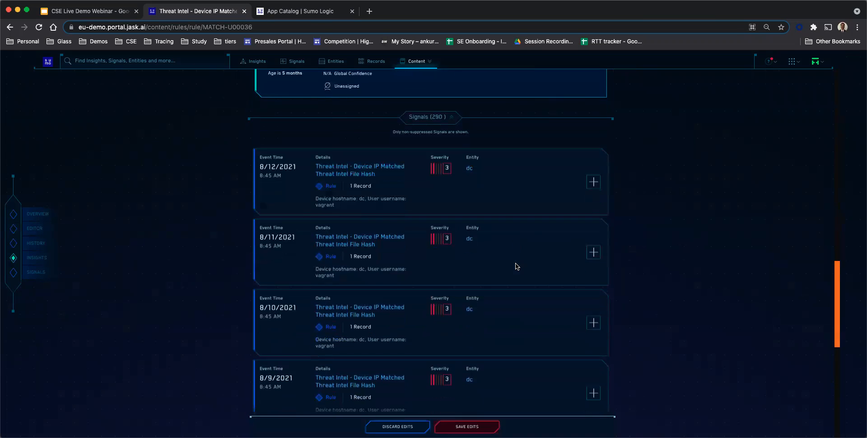
scroll(429, 205, "down", 12)
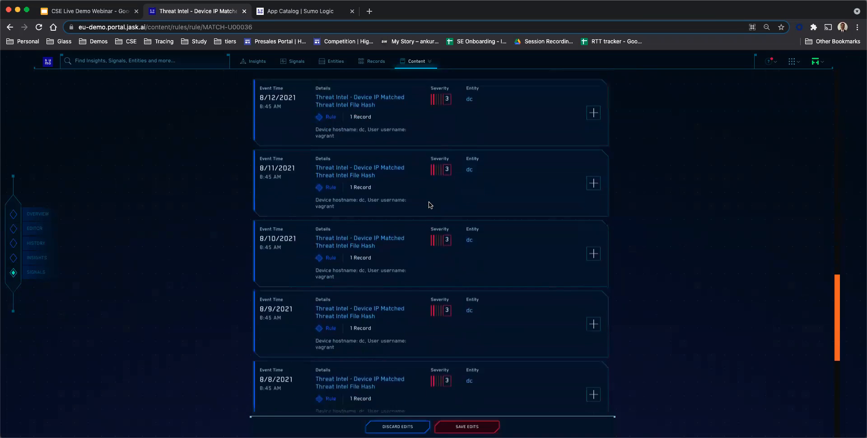
scroll(430, 206, "up", 12)
scroll(430, 205, "up", 15)
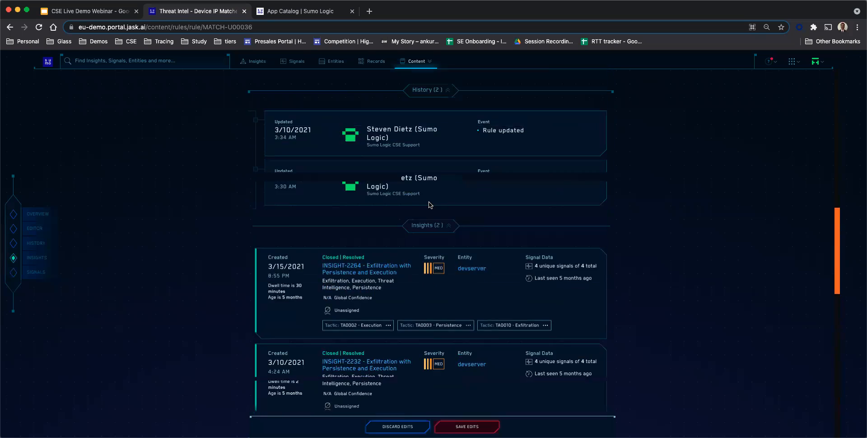
Step: View the threat intelligence sources, and open the Malware Outbreak custom insight to examine its triggering rules, severity and tags
left_click(419, 64)
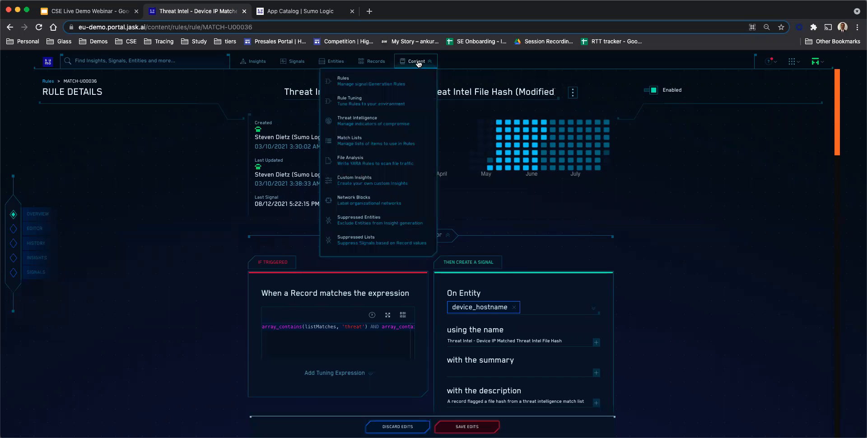
left_click(361, 121)
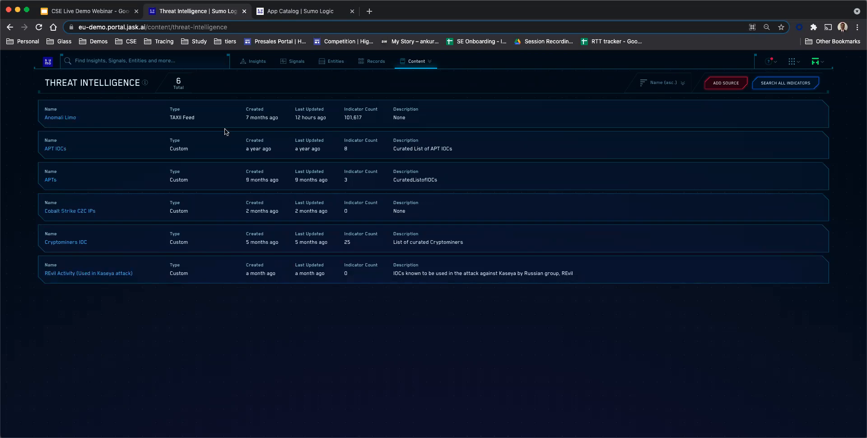
left_click(416, 63)
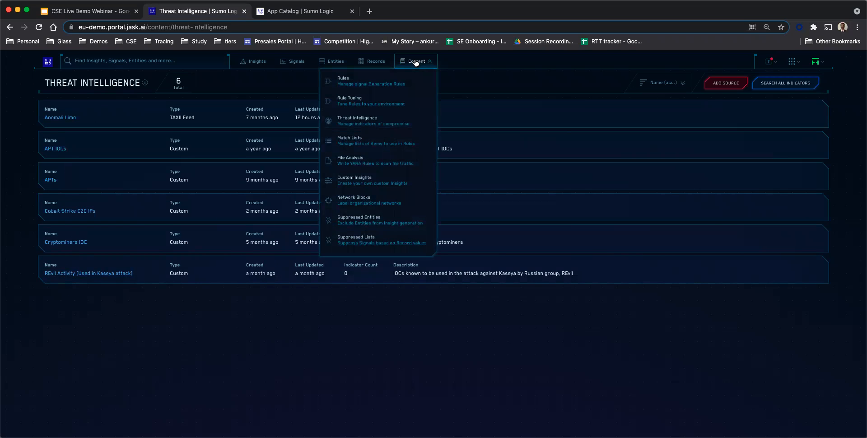
left_click(353, 182)
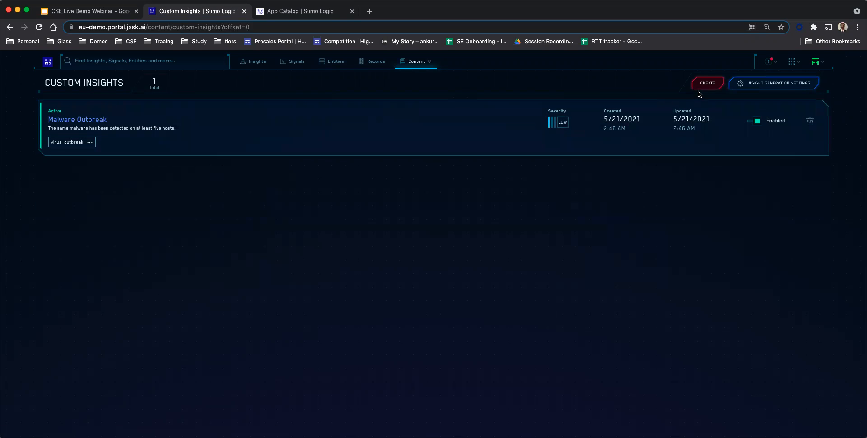
left_click(85, 121)
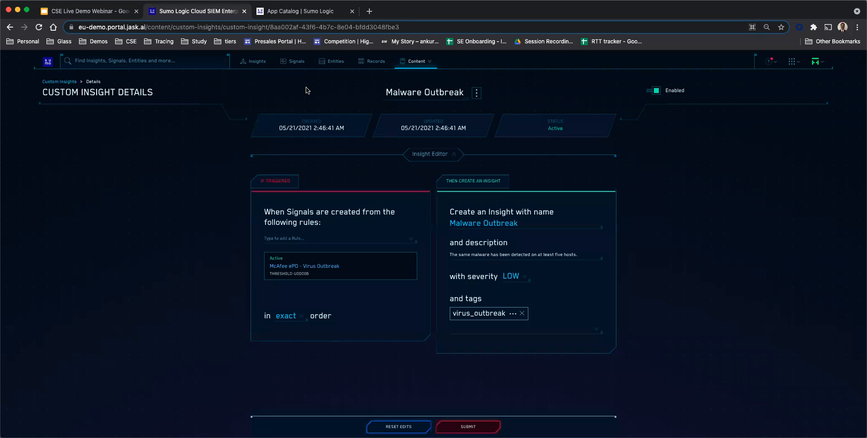
Step: View the match lists with their target columns and descriptions, and check the other available content types
left_click(409, 62)
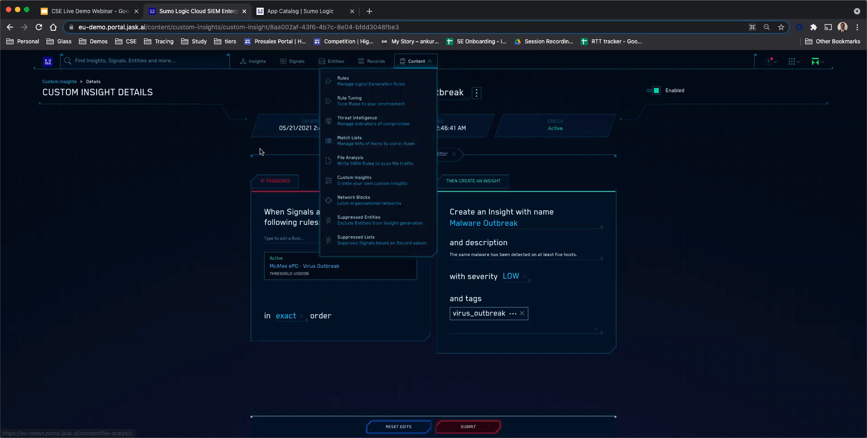
left_click(370, 142)
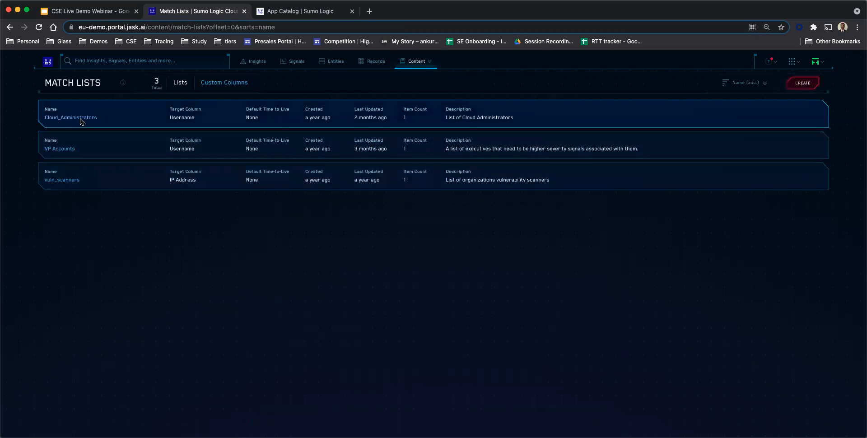
left_click(405, 66)
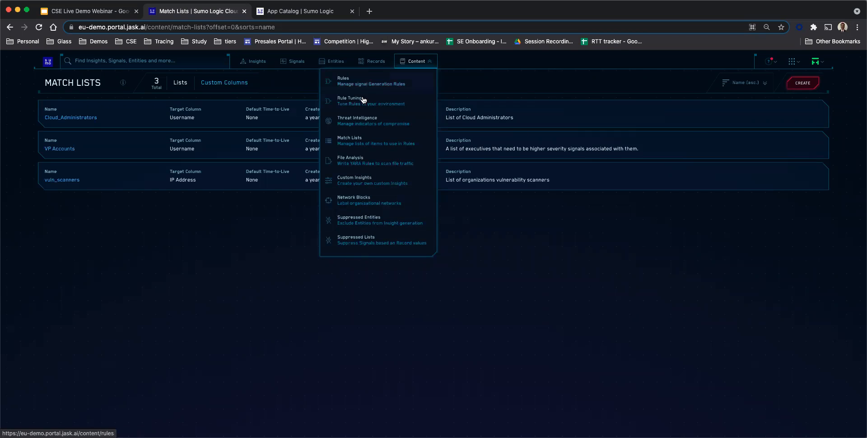
left_click(546, 242)
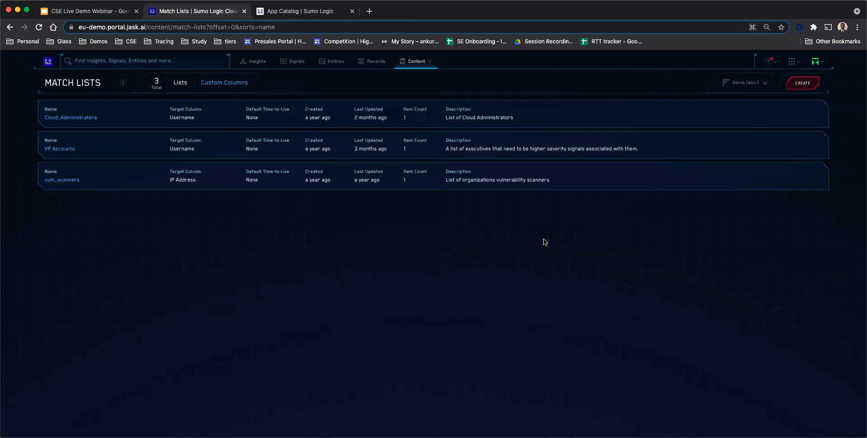
Step: Go back to the HUD overview with the Insight Radar, and switch to the CSE Live Demo Webinar presentation in Google Slides
left_click(46, 66)
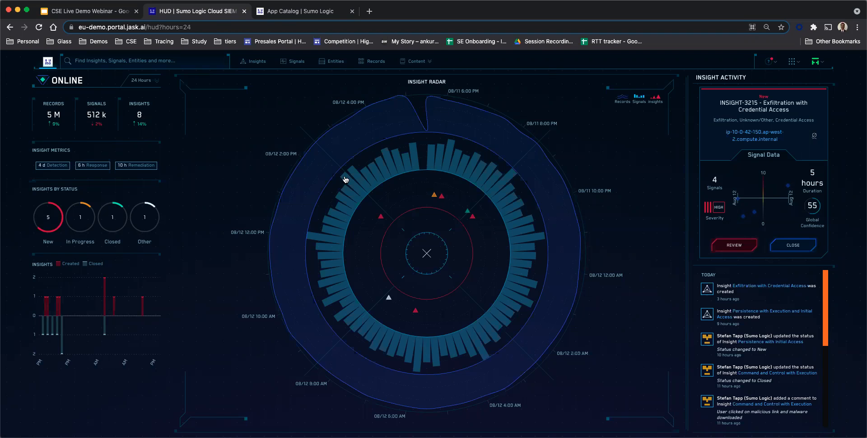
left_click(101, 12)
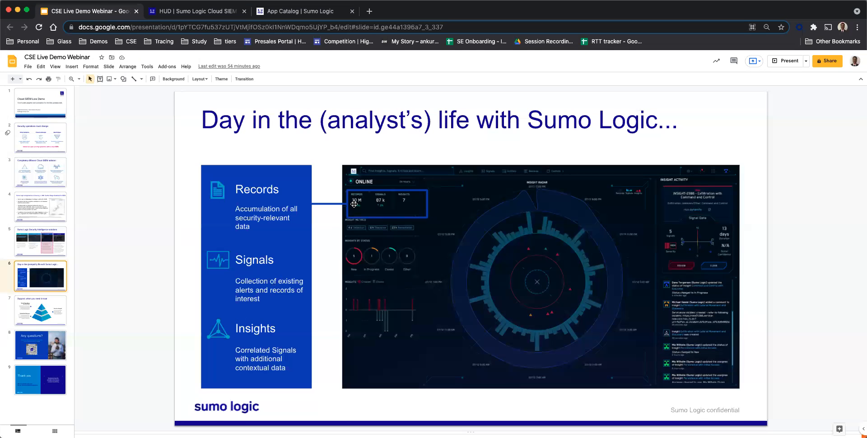